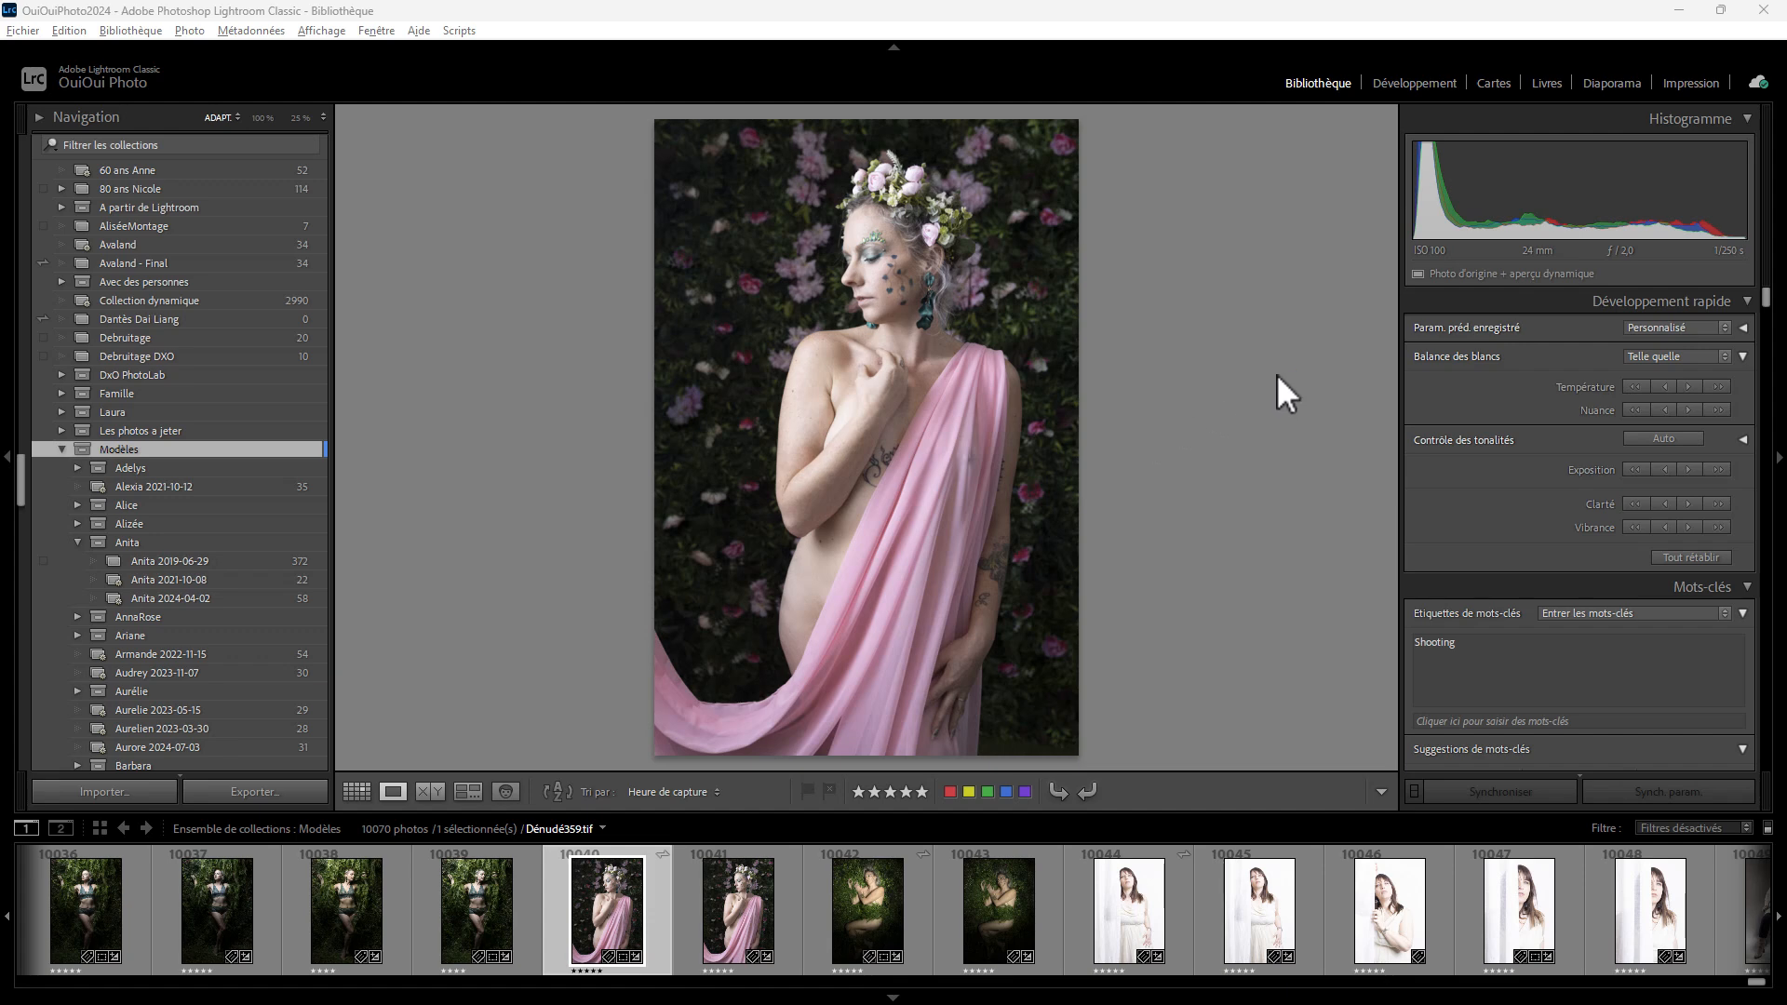
- In the Develop module, paint a new brush mask over the model's upper body and surrounding flowers, and undo the stroke
left_click(1405, 84)
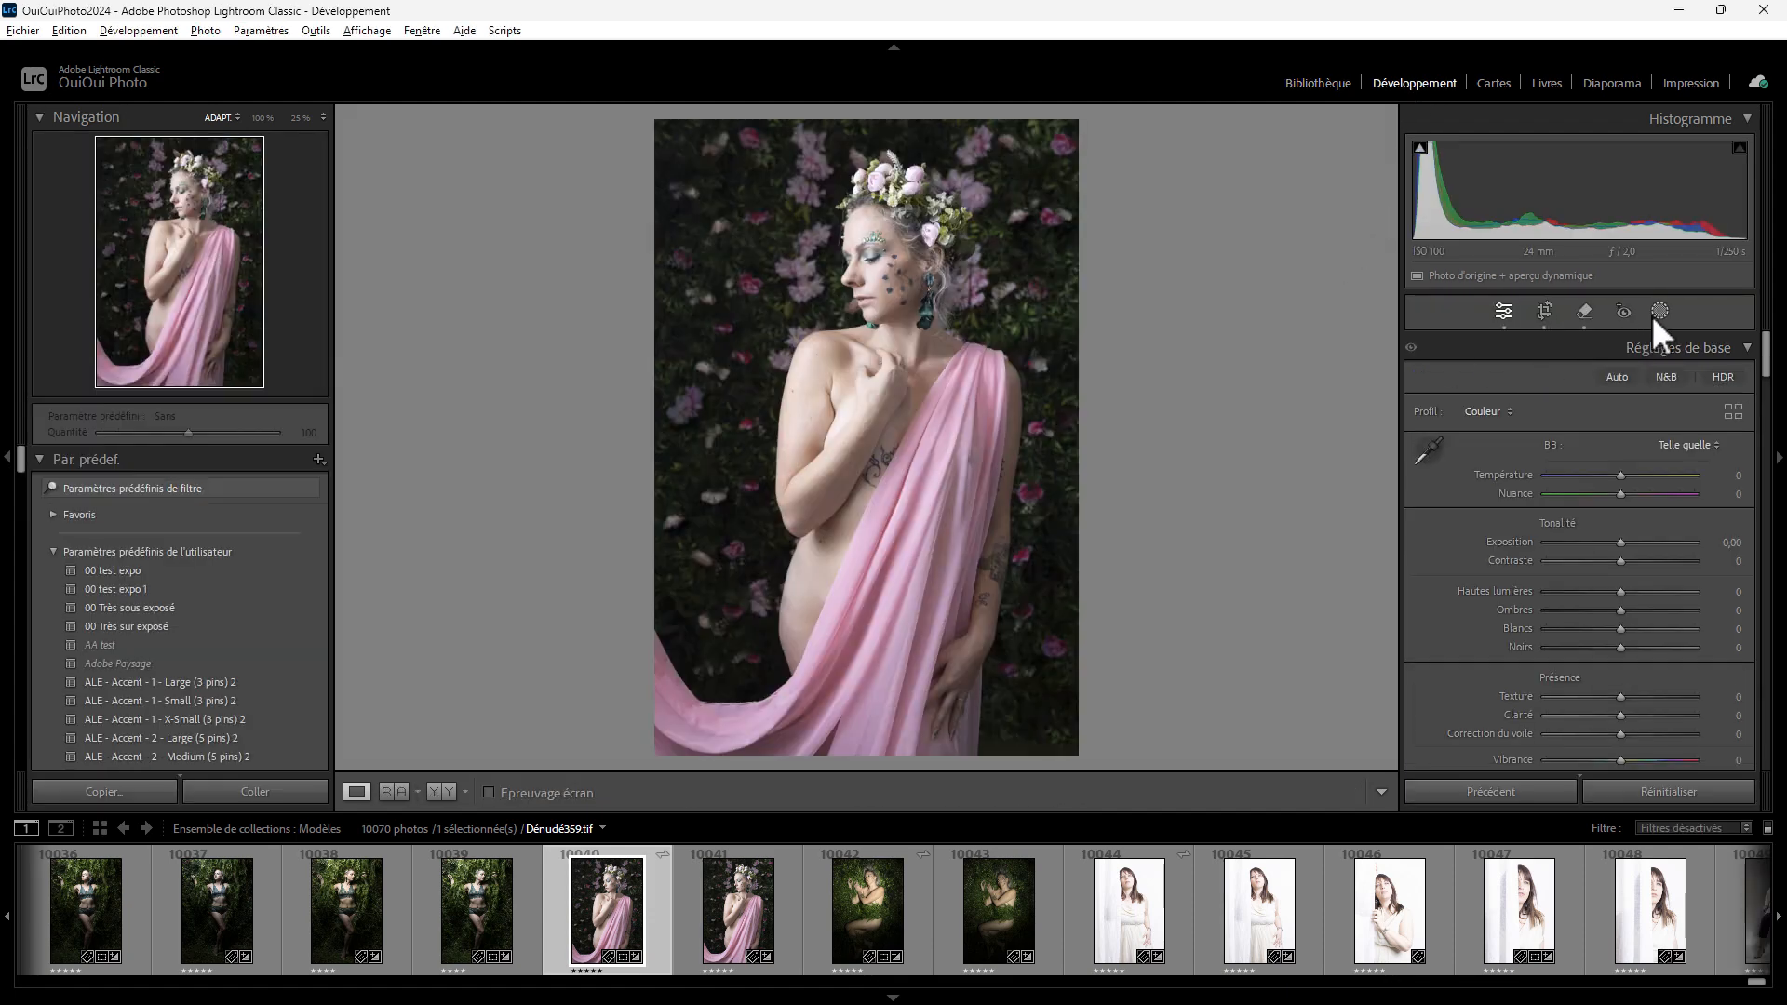
left_click(1659, 311)
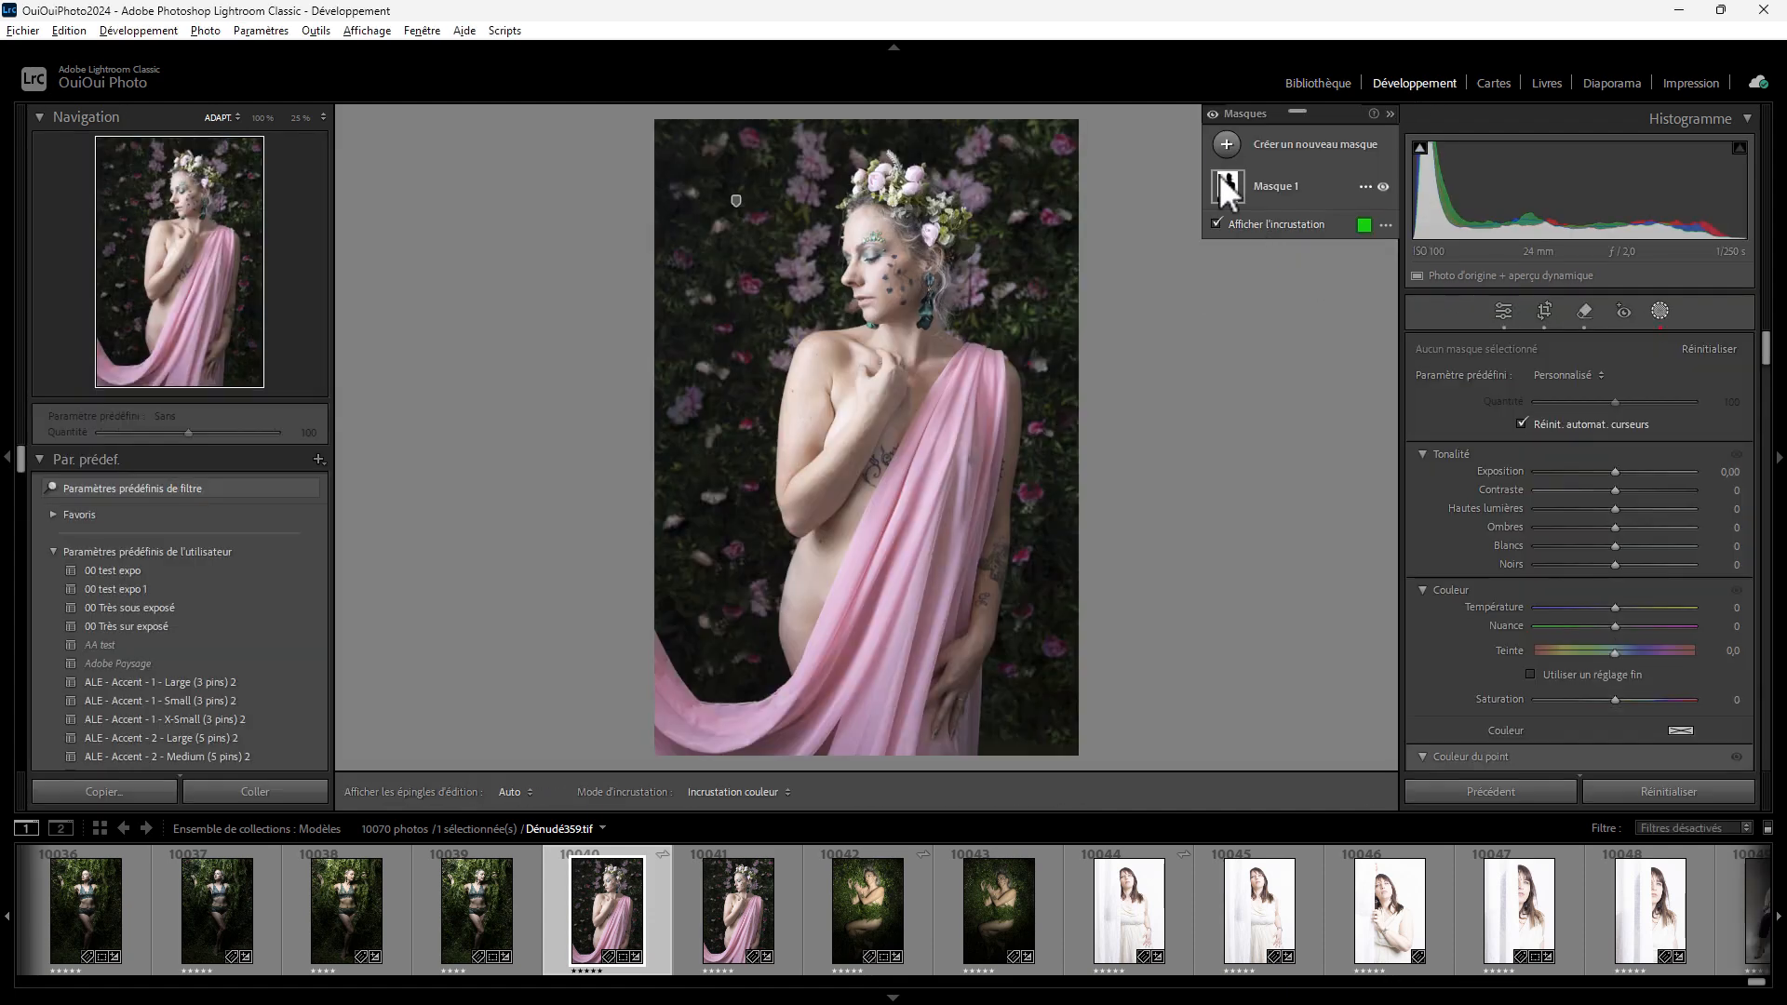
left_click(1226, 144)
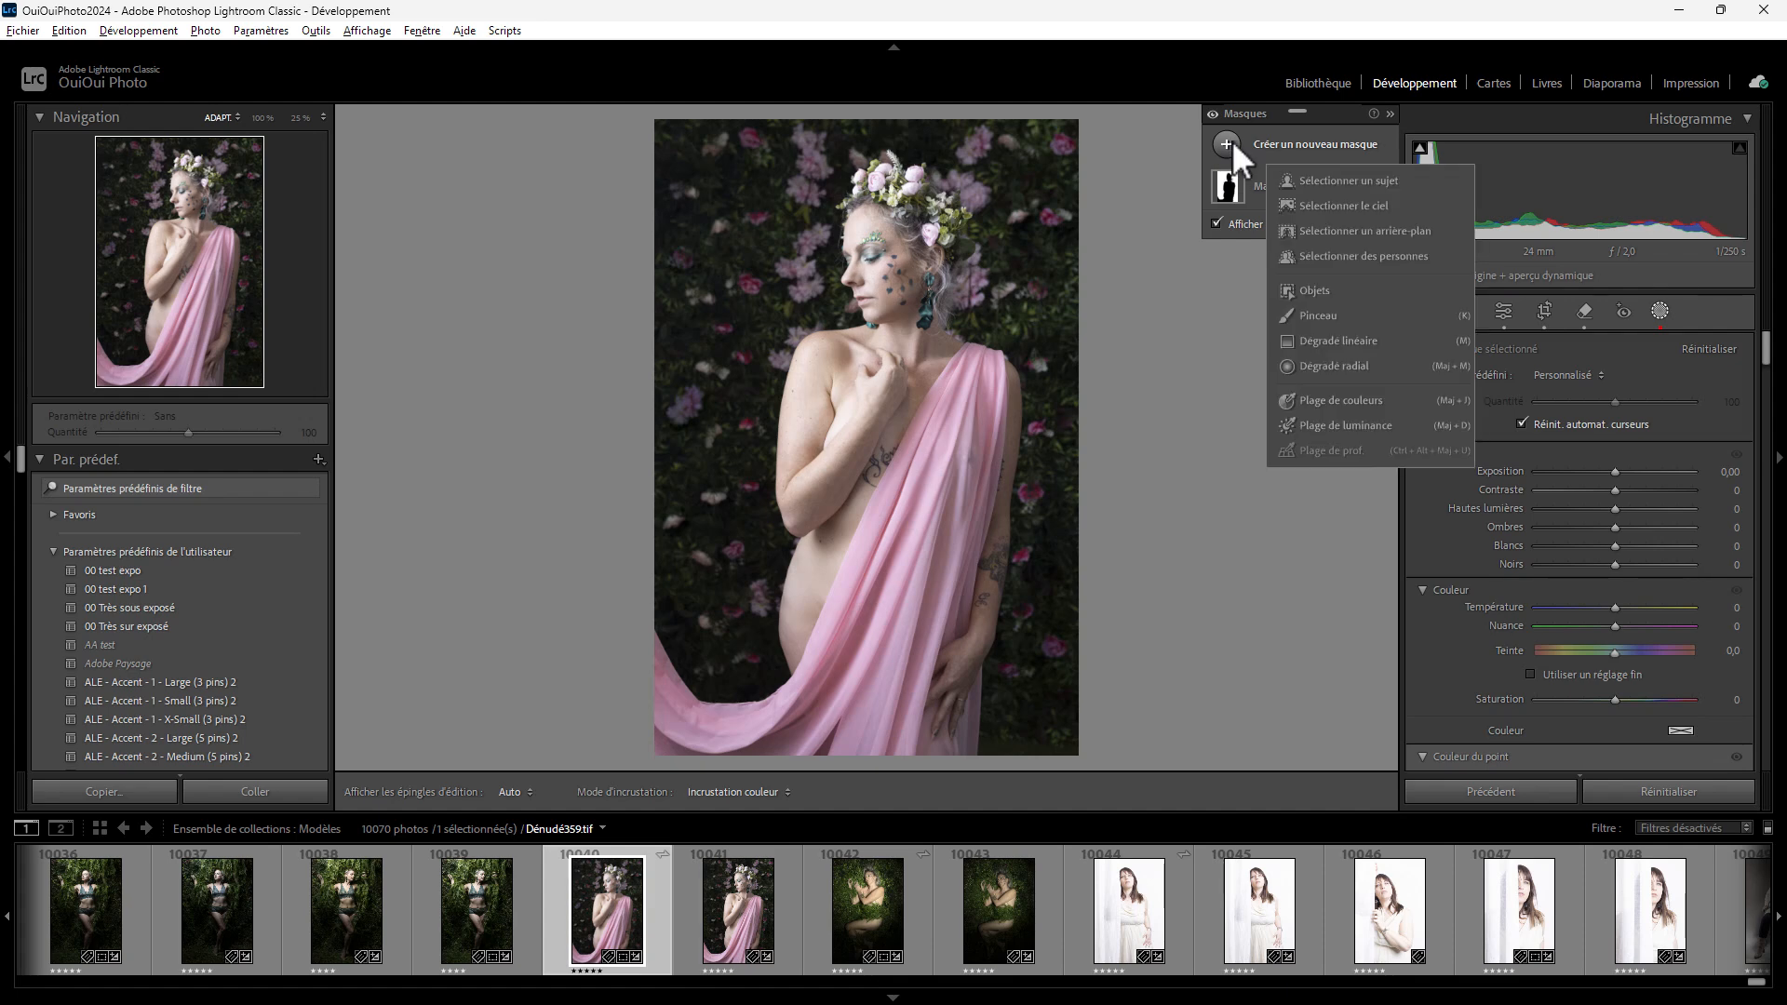
left_click(1320, 315)
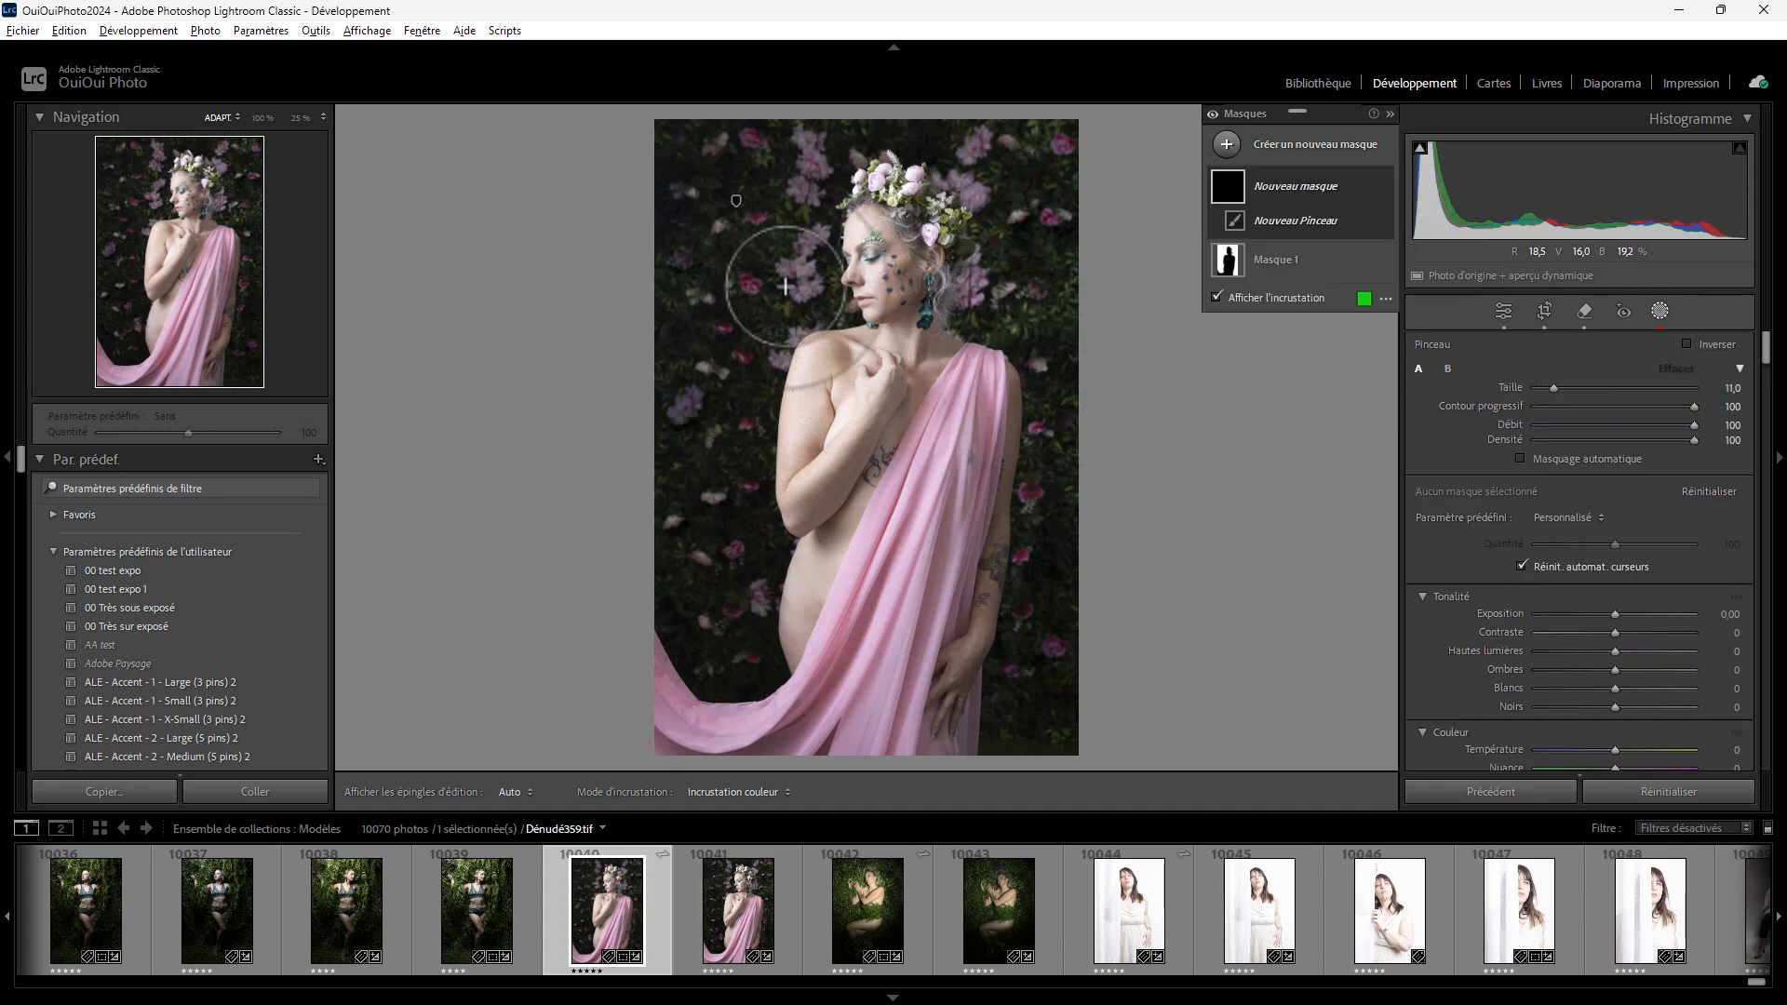
mouse_move(785, 280)
left_mouse_down()
mouse_move(889, 249)
mouse_move(1006, 276)
mouse_move(961, 259)
mouse_move(857, 313)
mouse_move(879, 362)
mouse_move(967, 345)
mouse_move(874, 443)
mouse_move(778, 409)
mouse_move(789, 438)
mouse_move(869, 419)
mouse_move(789, 403)
mouse_move(884, 281)
mouse_move(1001, 220)
mouse_move(1000, 315)
mouse_move(1006, 256)
mouse_move(998, 291)
mouse_move(961, 313)
mouse_move(795, 250)
mouse_move(826, 202)
mouse_move(801, 249)
mouse_move(903, 294)
mouse_move(853, 296)
left_mouse_up()
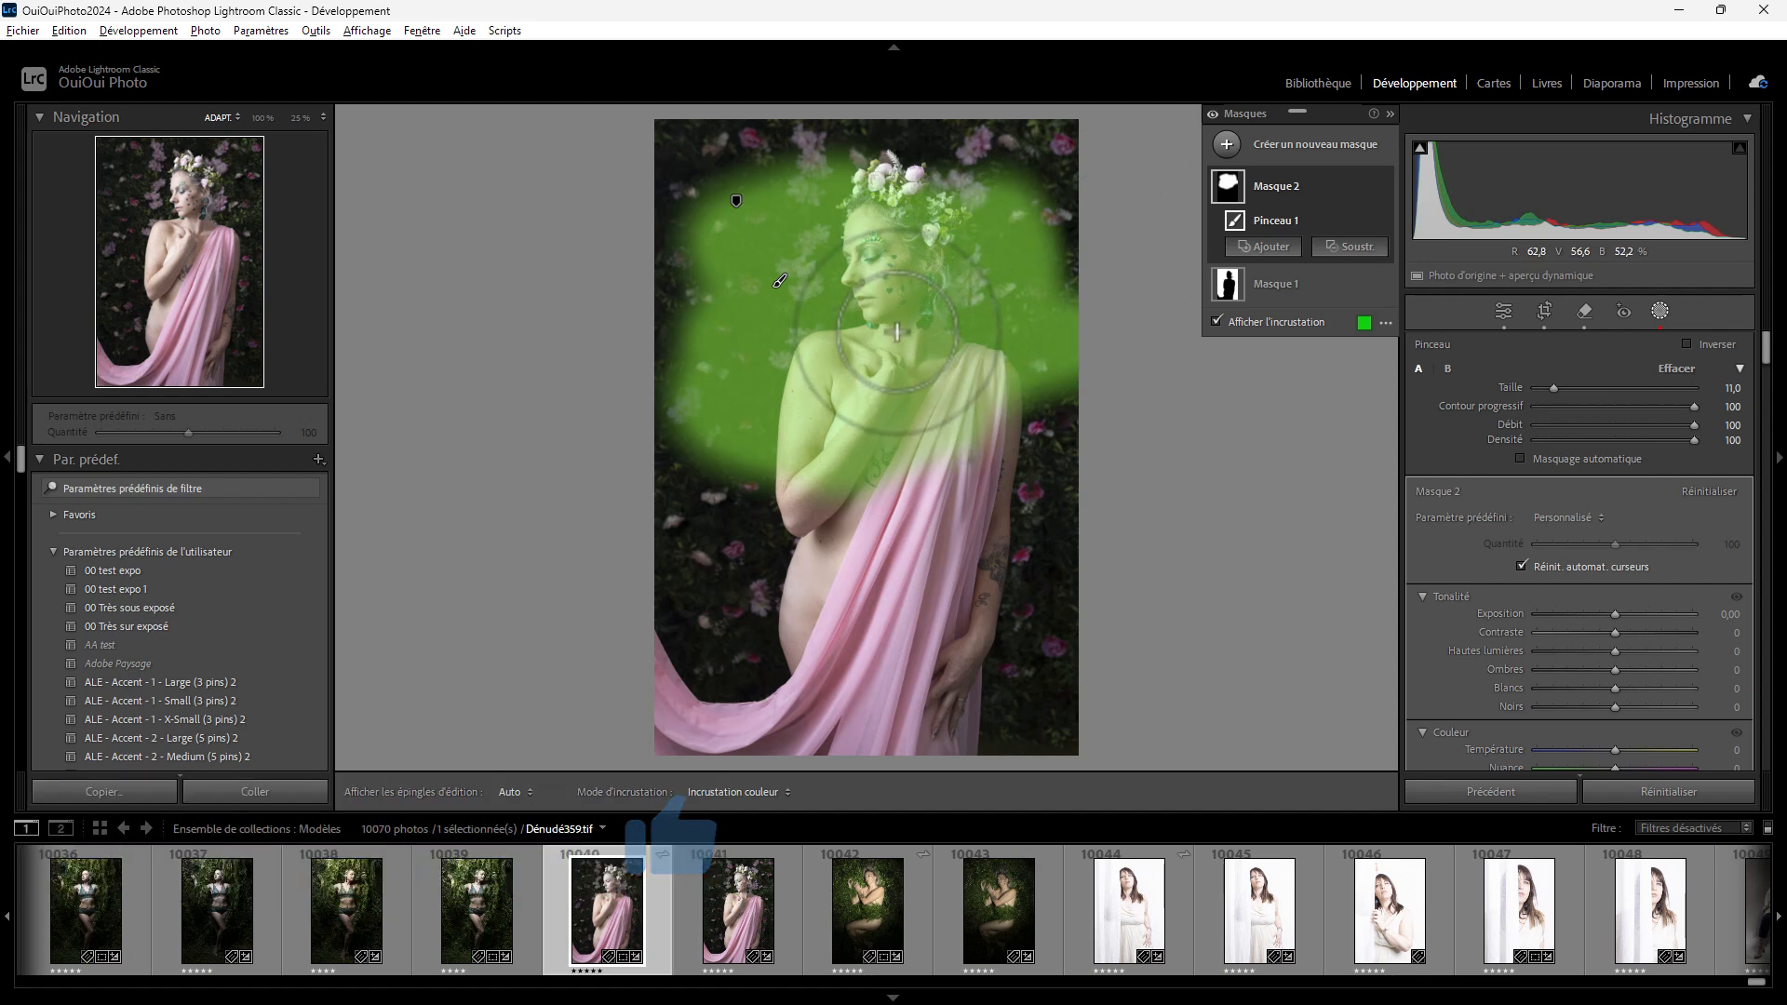
key("ctrl+z")
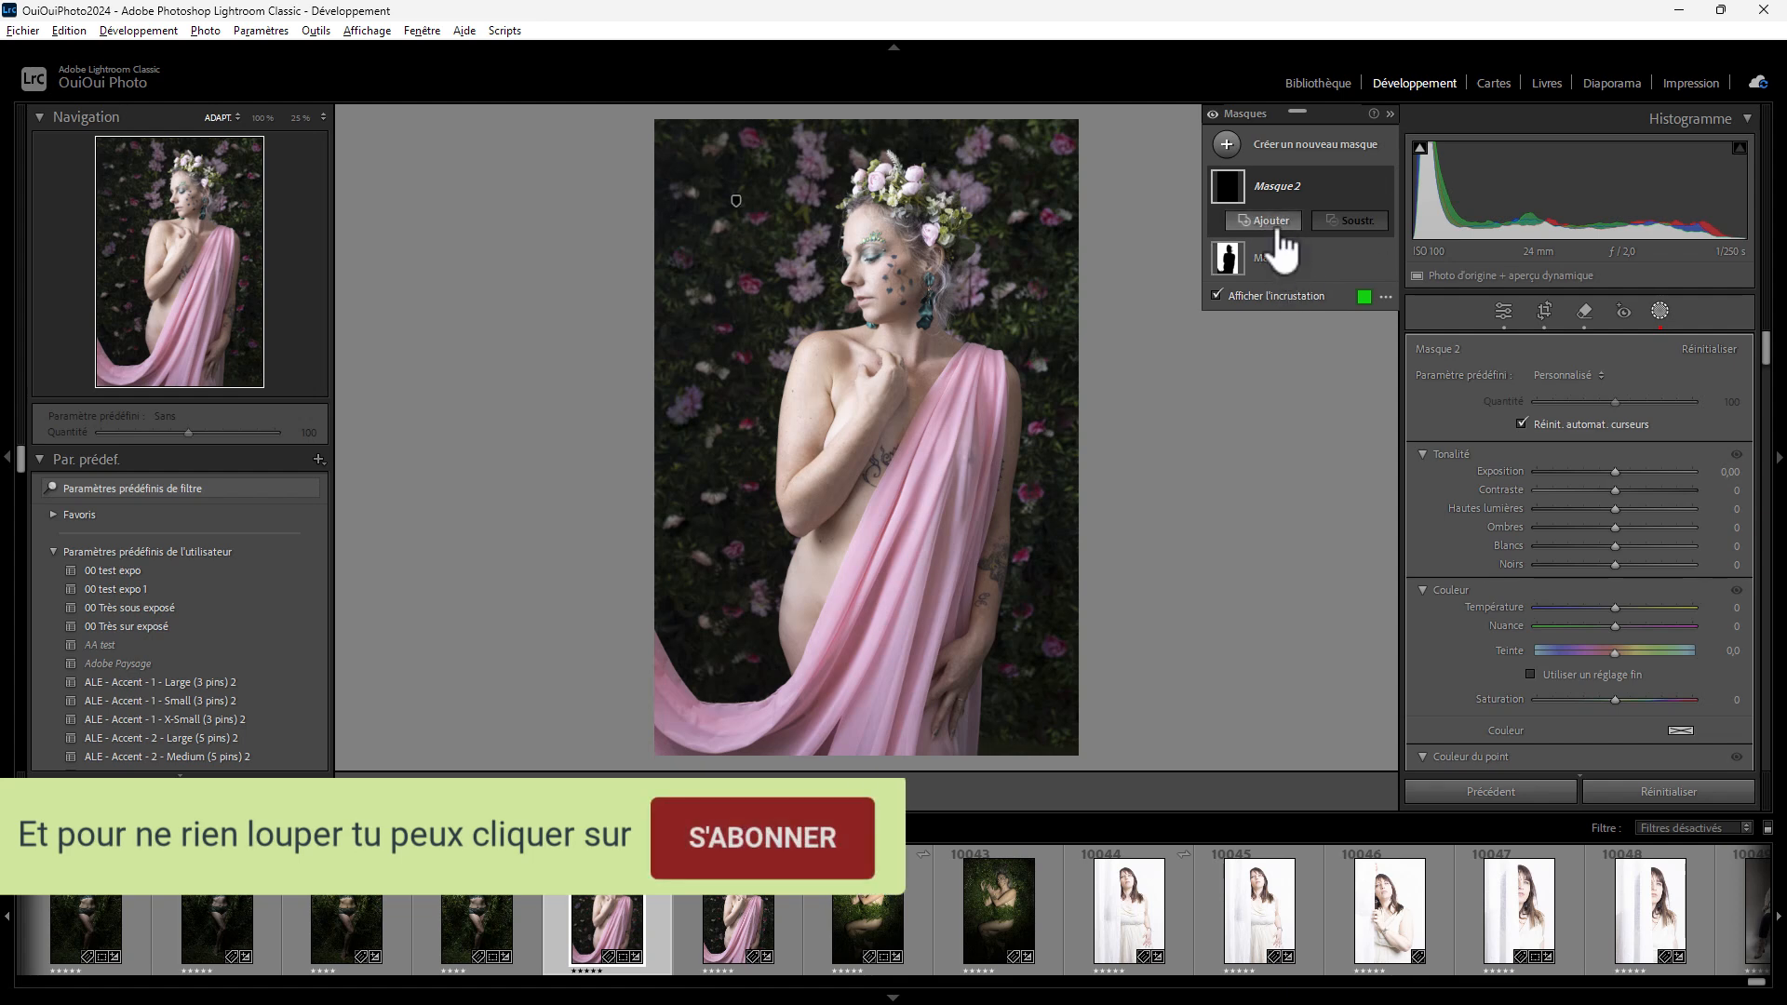
- Create a brush mask again and paint it over the model's head, torso and adjacent background
left_click(1228, 143)
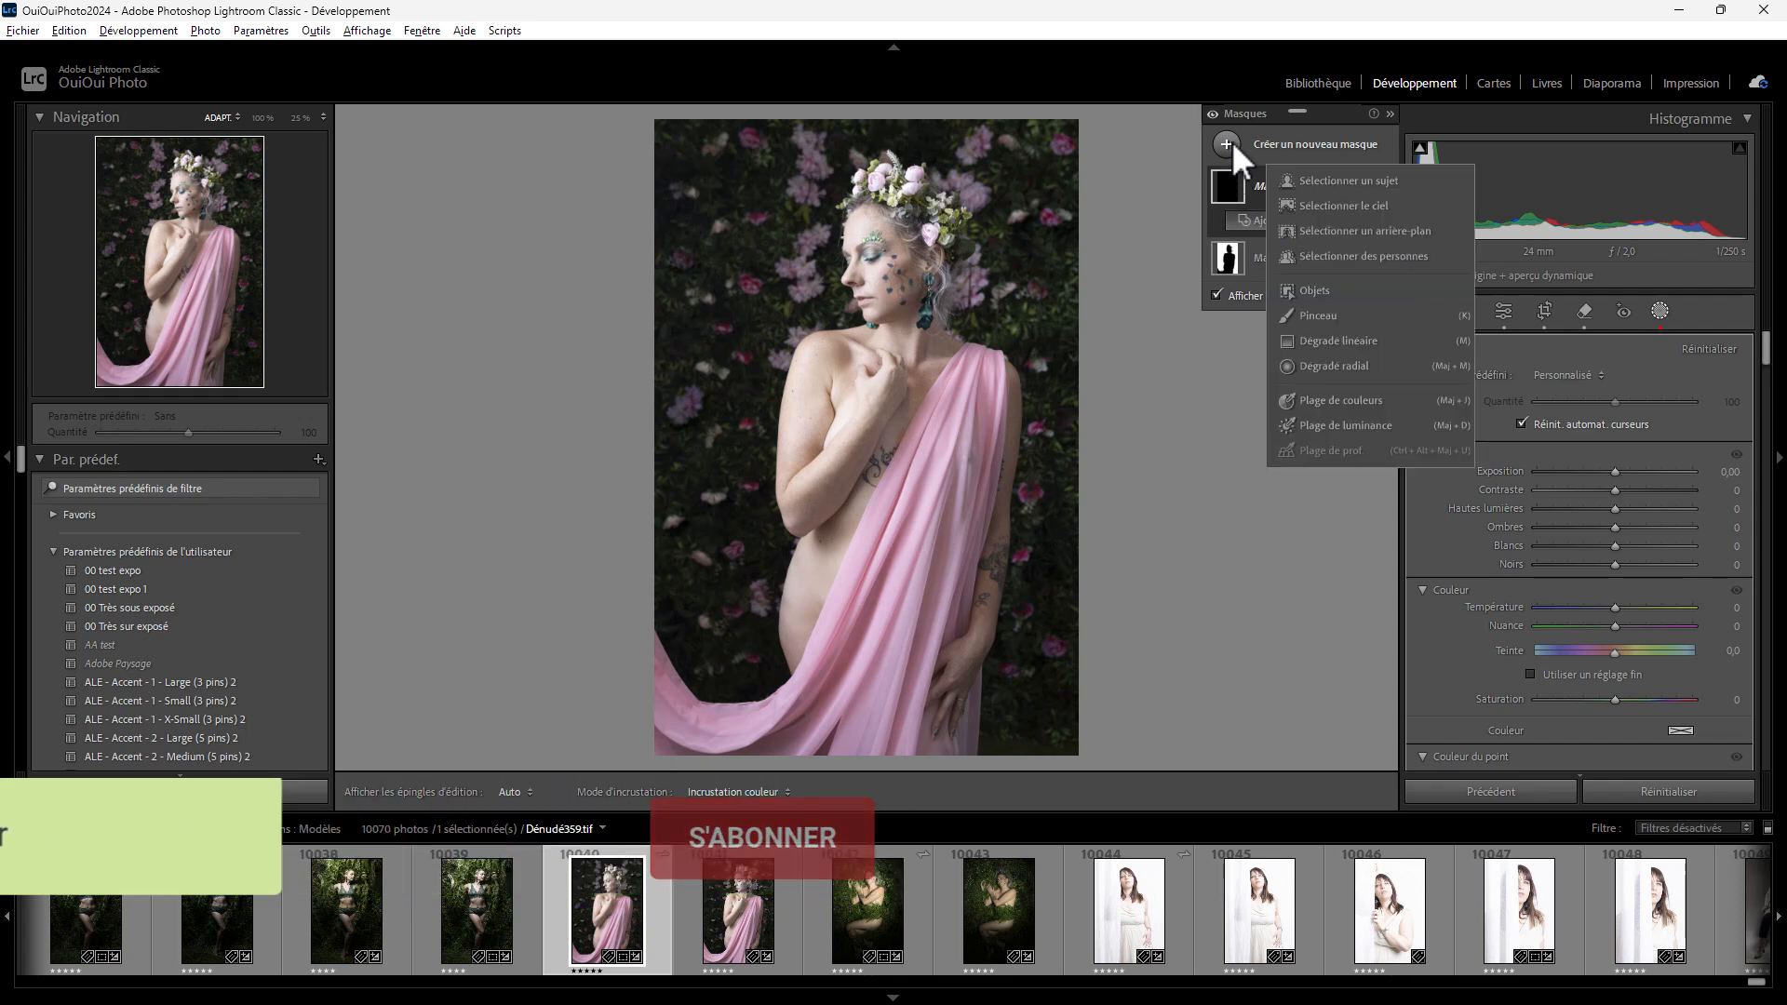
left_click(1325, 318)
mouse_move(738, 248)
left_mouse_down()
mouse_move(810, 233)
mouse_move(817, 277)
mouse_move(869, 280)
mouse_move(885, 330)
mouse_move(935, 344)
mouse_move(981, 402)
mouse_move(956, 294)
mouse_move(1024, 361)
mouse_move(884, 258)
mouse_move(812, 248)
mouse_move(845, 262)
mouse_move(788, 358)
mouse_move(863, 366)
mouse_move(796, 336)
mouse_move(770, 346)
mouse_move(734, 311)
mouse_move(755, 304)
mouse_move(752, 210)
mouse_move(922, 193)
mouse_move(956, 326)
mouse_move(940, 388)
mouse_move(873, 421)
mouse_move(742, 385)
mouse_move(908, 393)
mouse_move(965, 373)
mouse_move(960, 426)
mouse_move(1017, 411)
mouse_move(974, 469)
mouse_move(923, 442)
mouse_move(747, 454)
mouse_move(820, 453)
mouse_move(903, 298)
mouse_move(960, 335)
mouse_move(892, 330)
left_mouse_up()
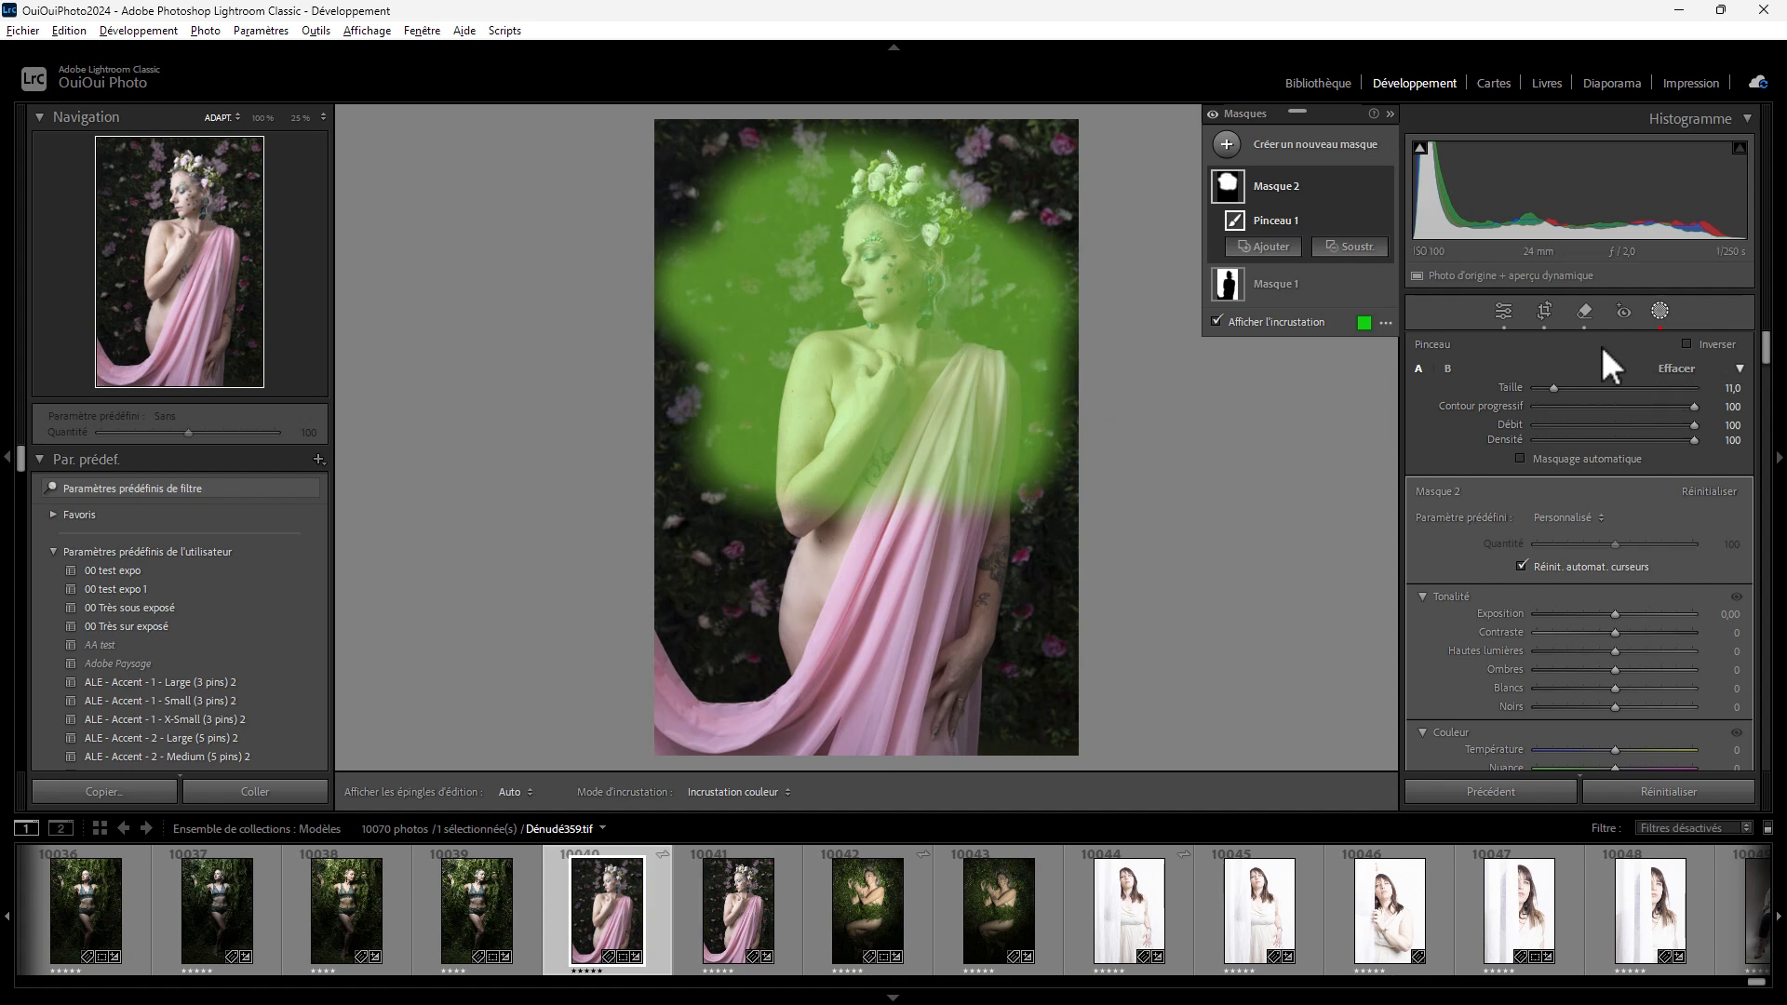
- Switch to the Remove tool, return to masking and reselect Masque 2
left_click(1584, 310)
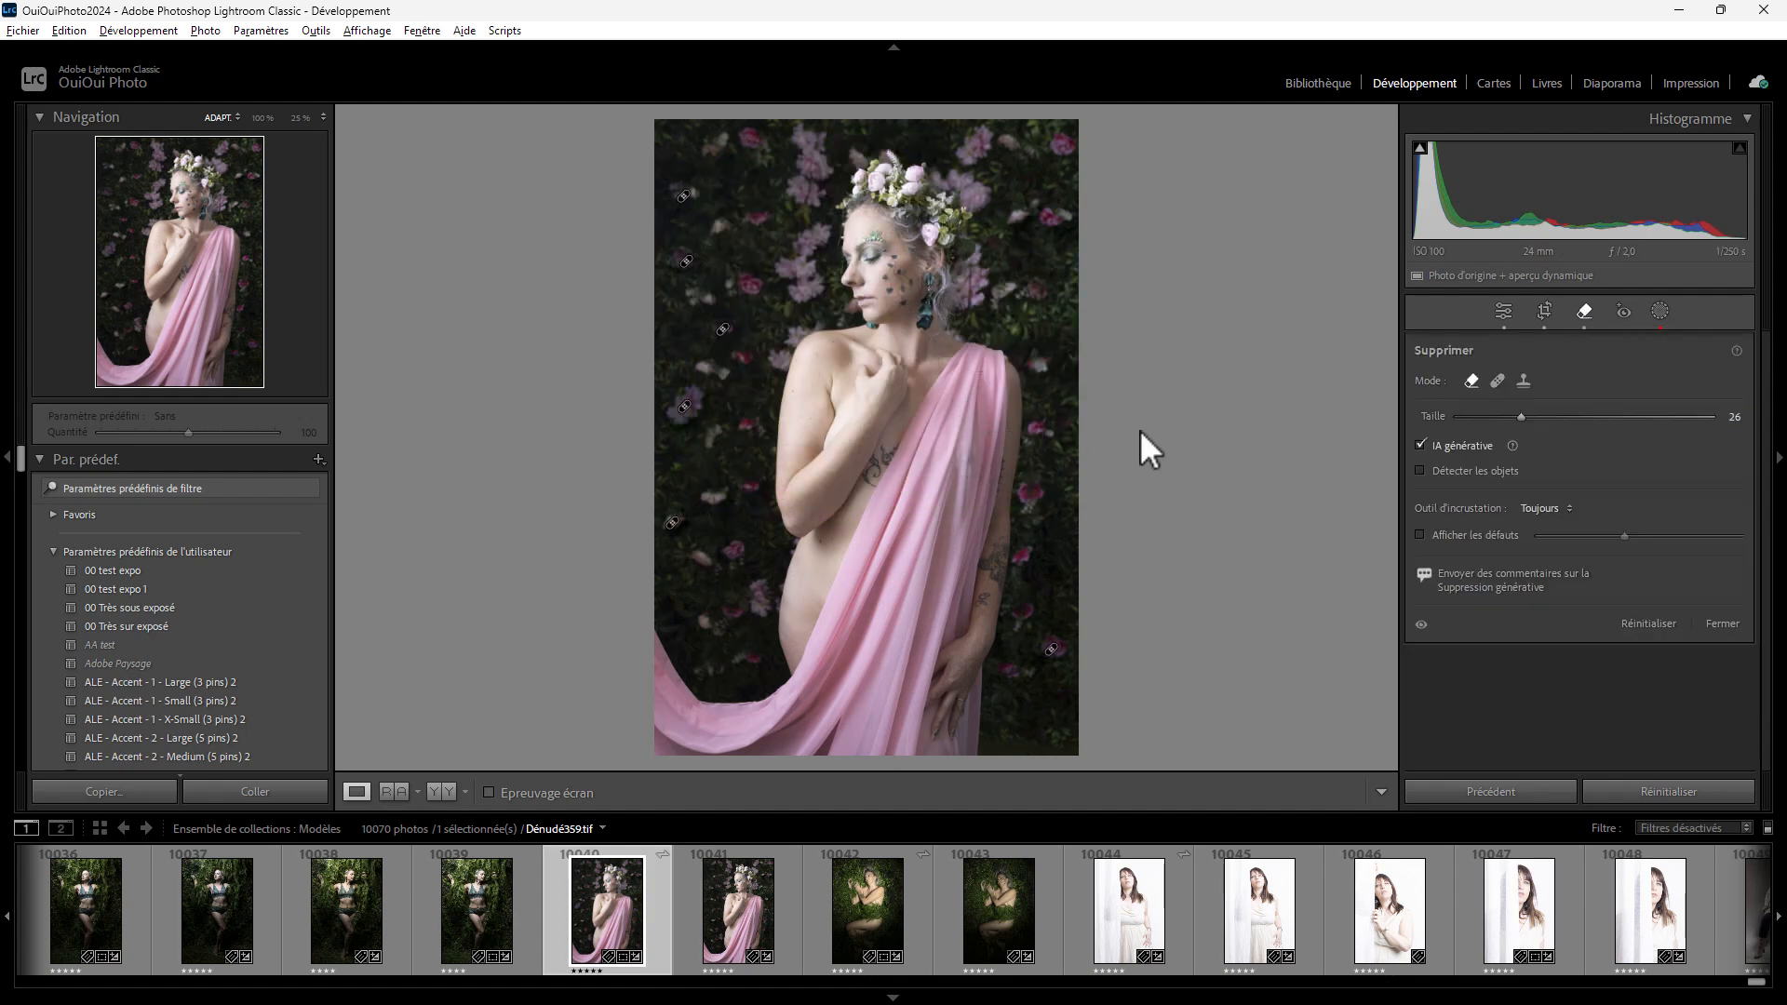
left_click(1659, 309)
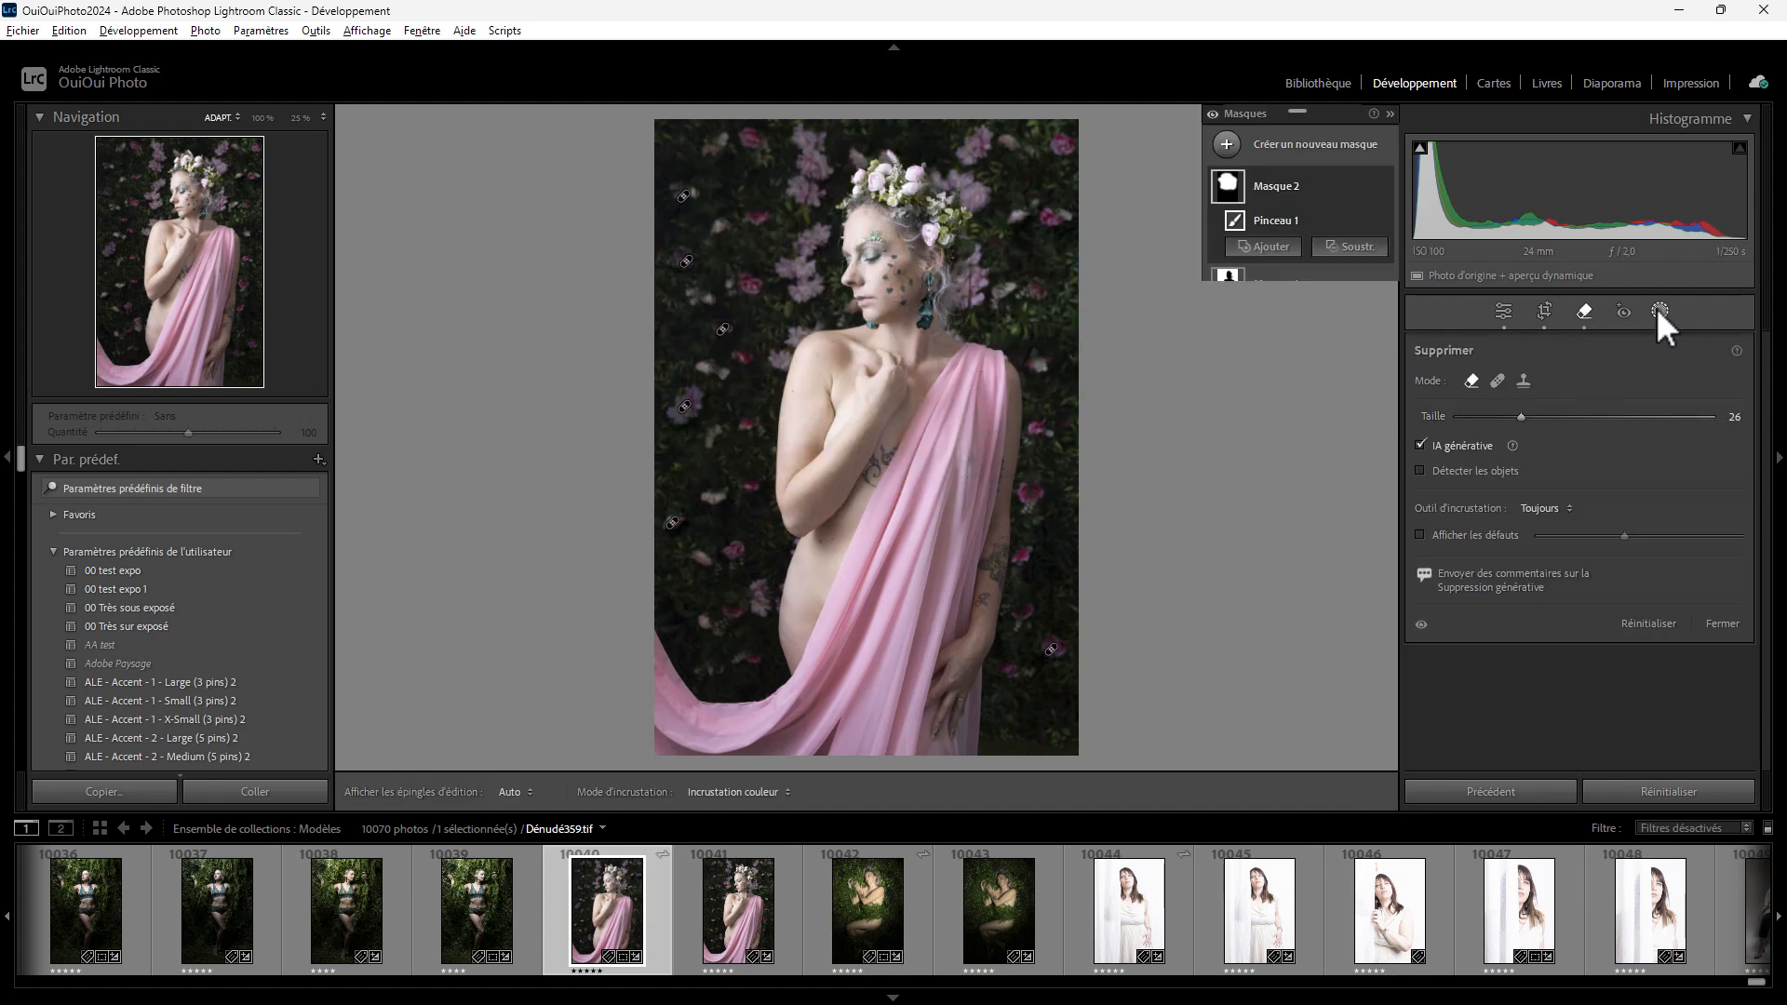
left_click(1282, 187)
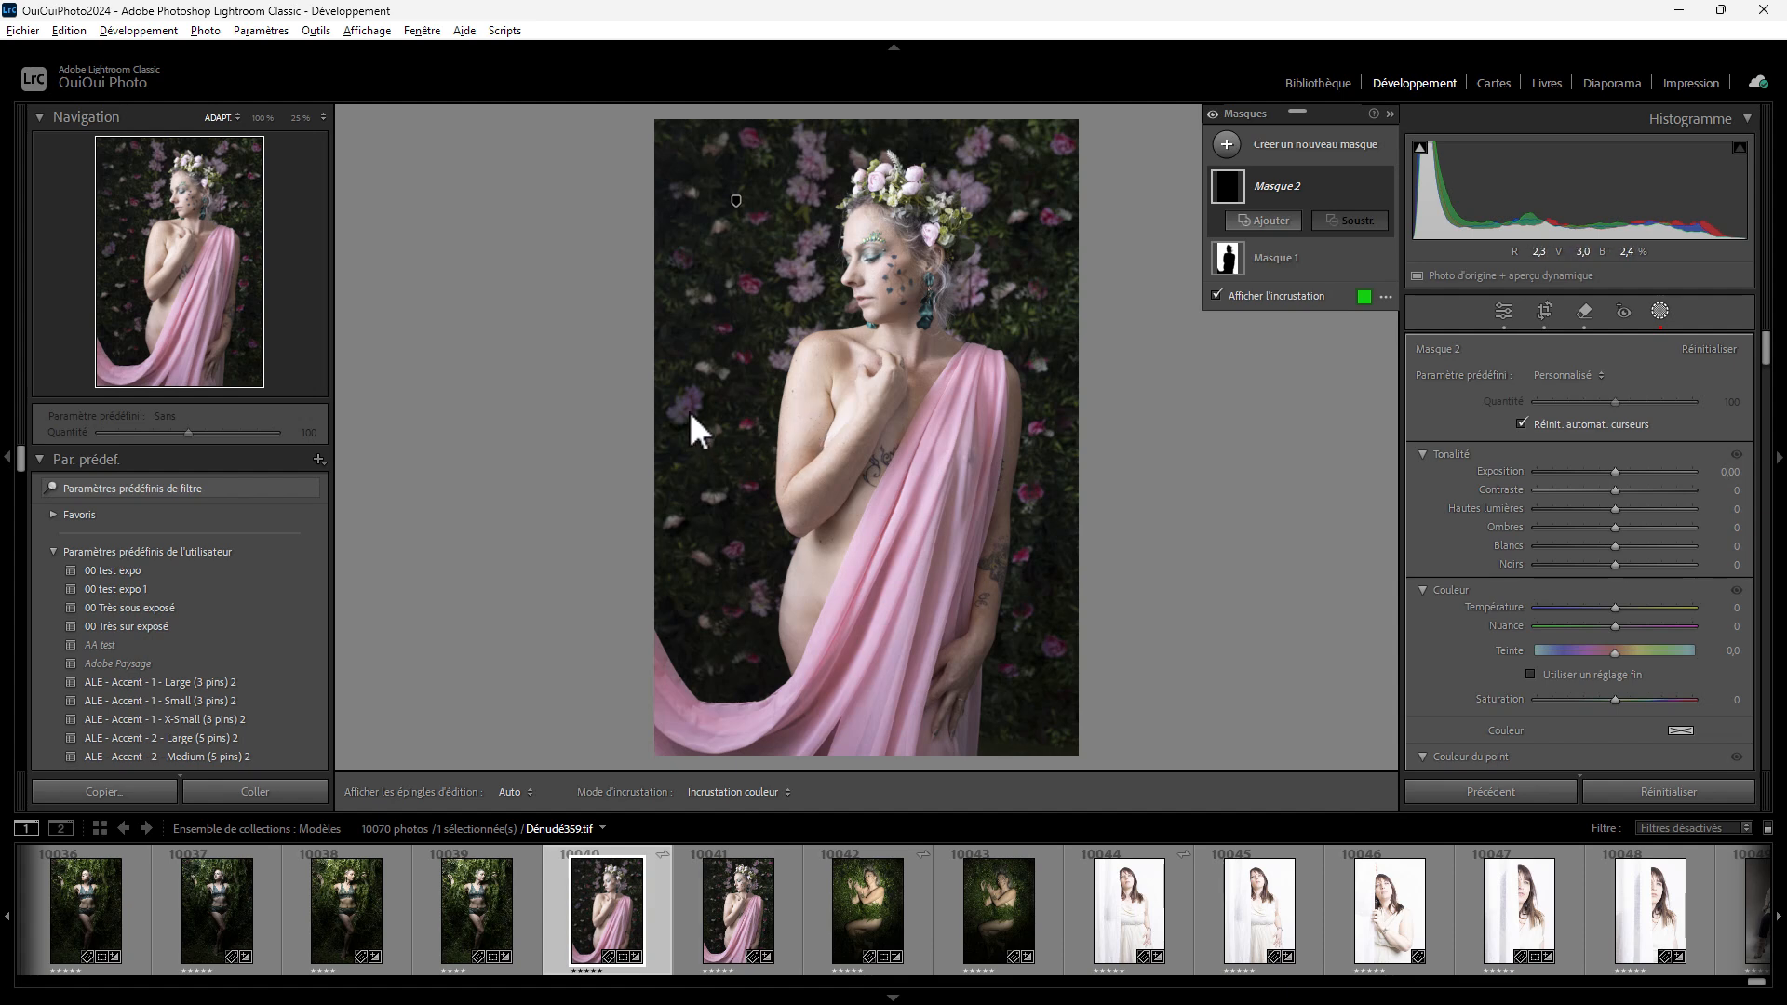
- Open the catalogue settings and display the backup settings and the list of saved backups
left_click(61, 28)
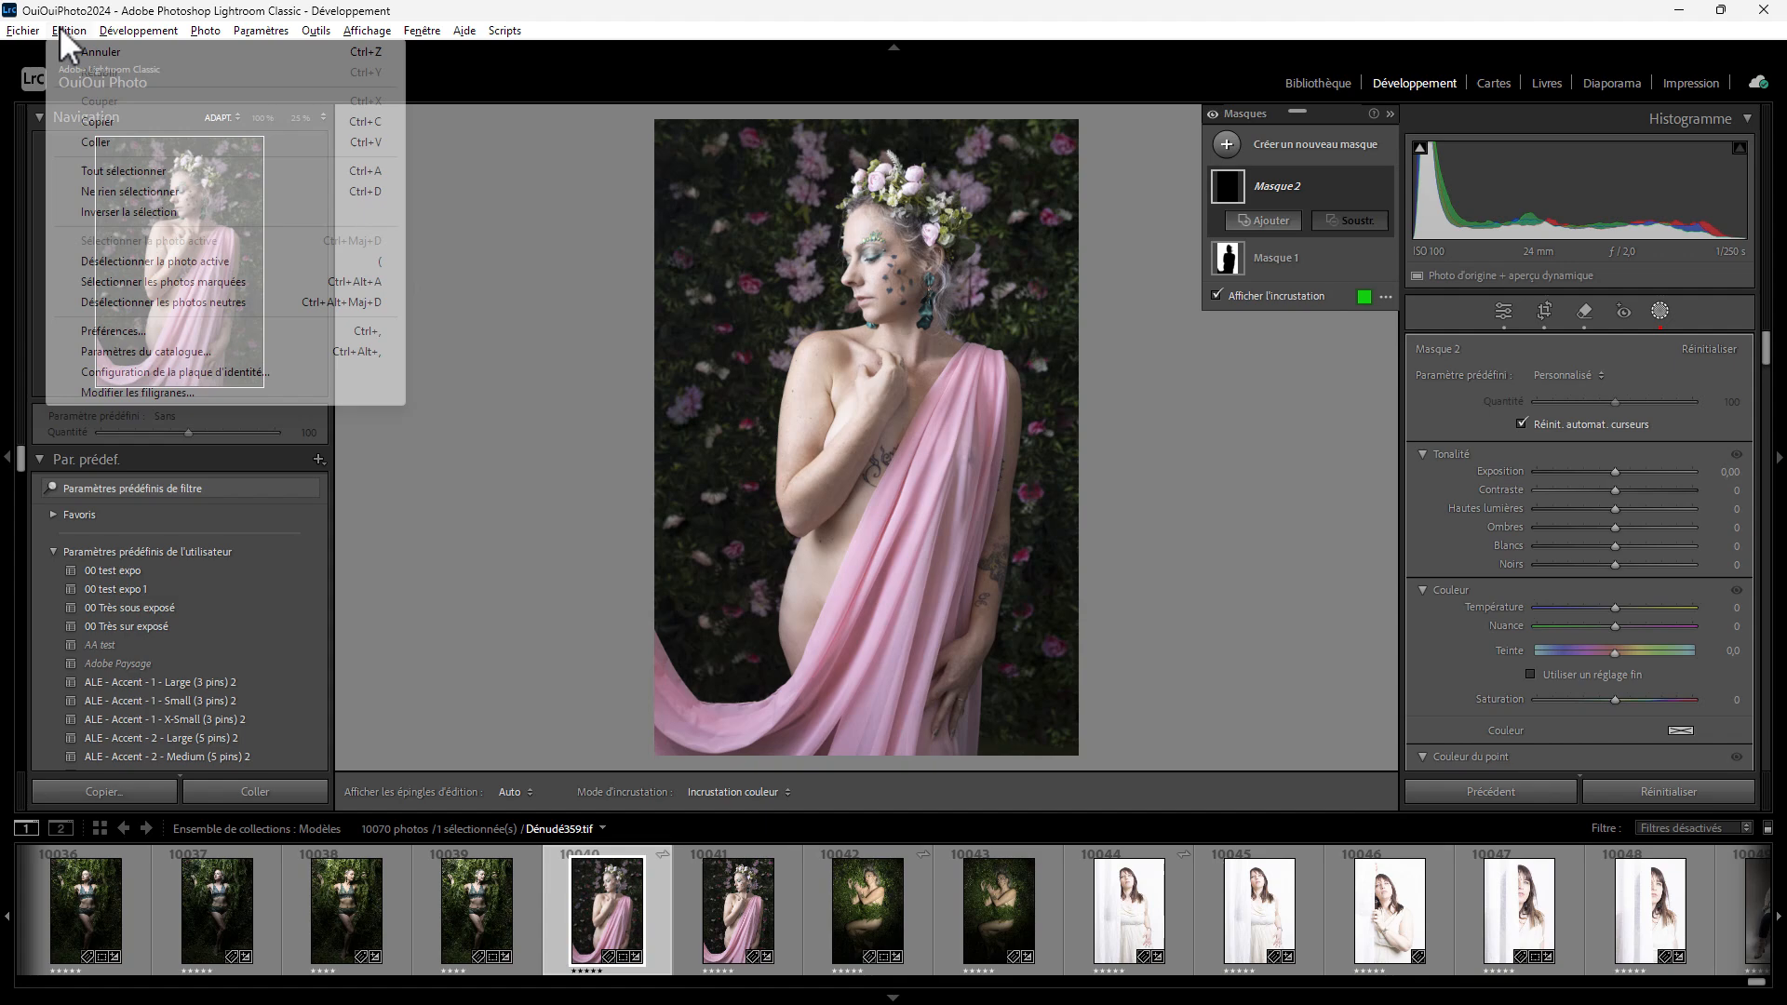
left_click(151, 351)
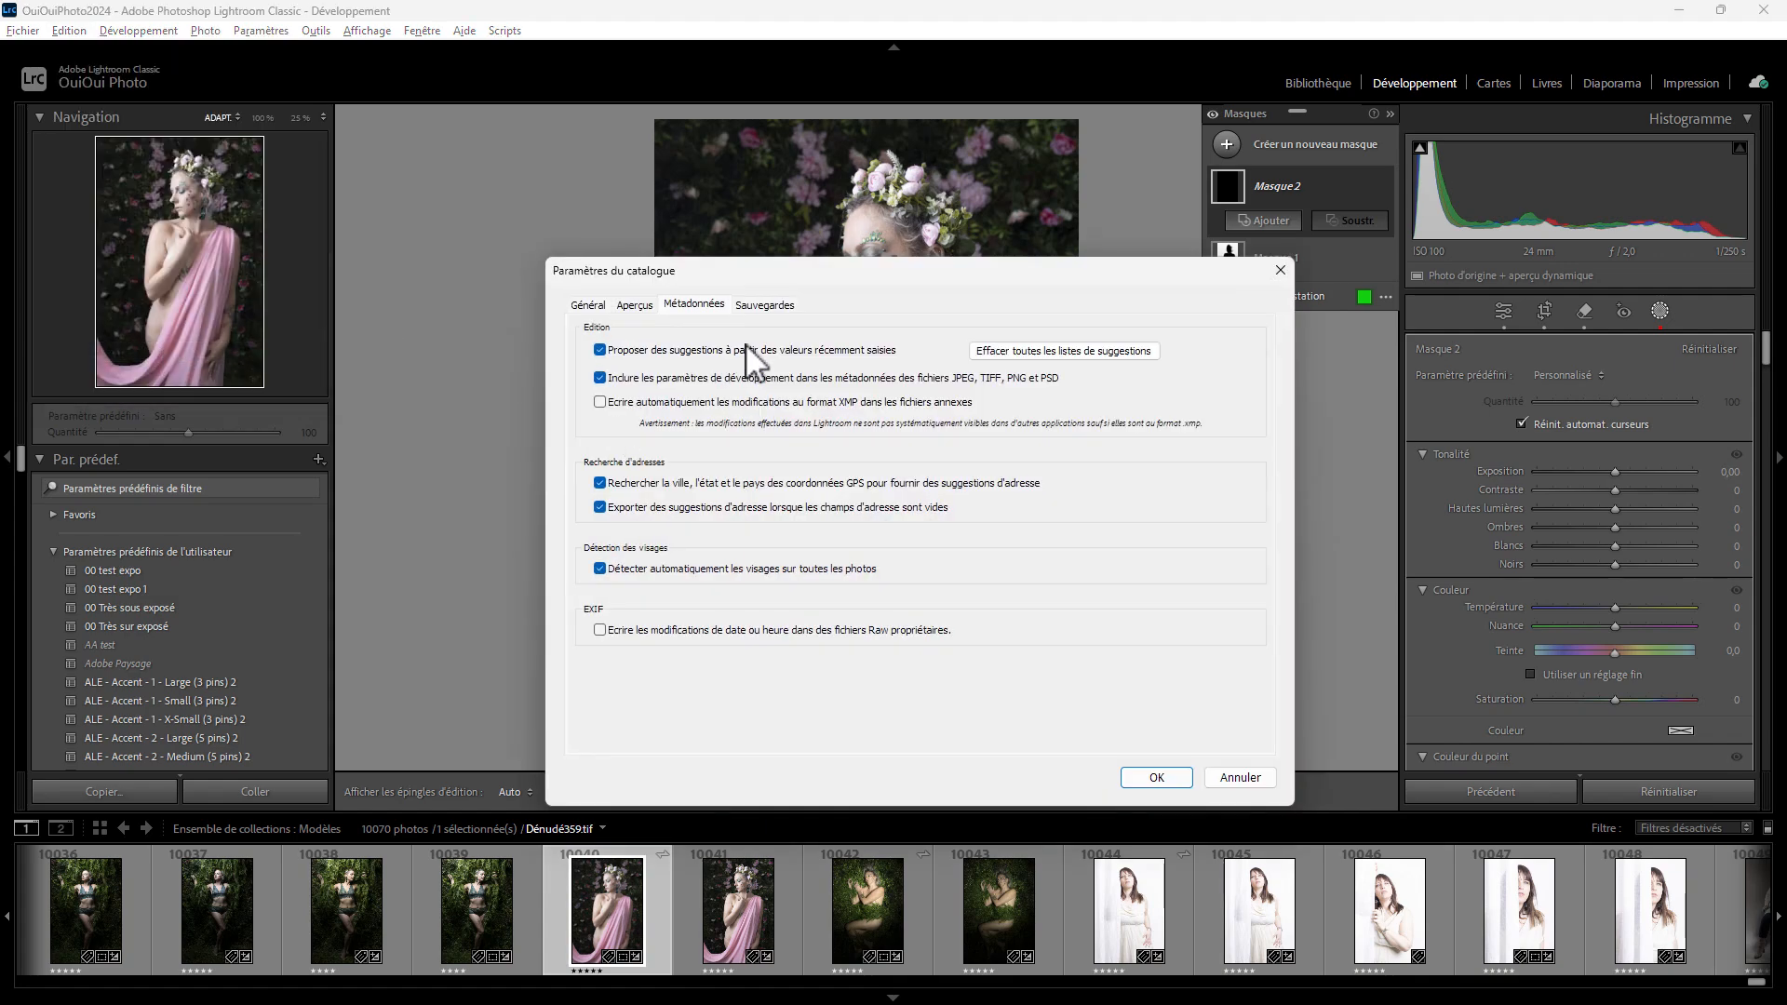
left_click(764, 305)
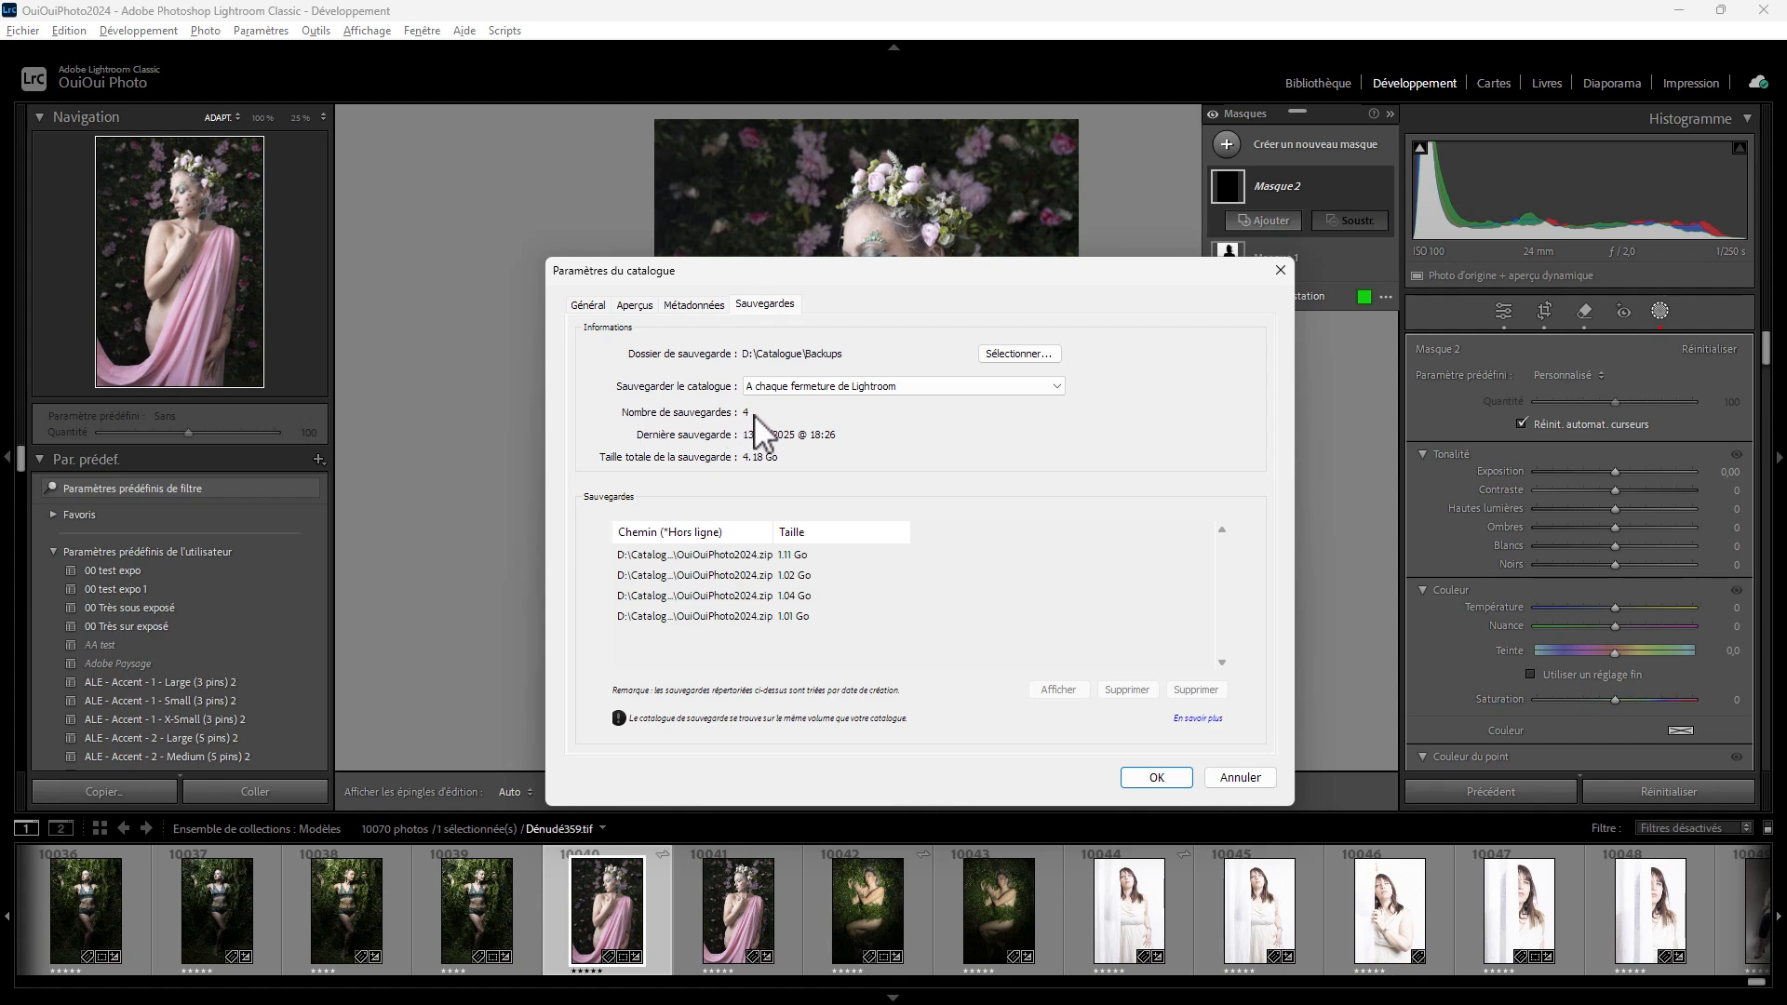
- Try to remove the 1.01 Go backup from Lightroom's list without deleting it from disk, and cancel the confirmation
left_click(773, 554)
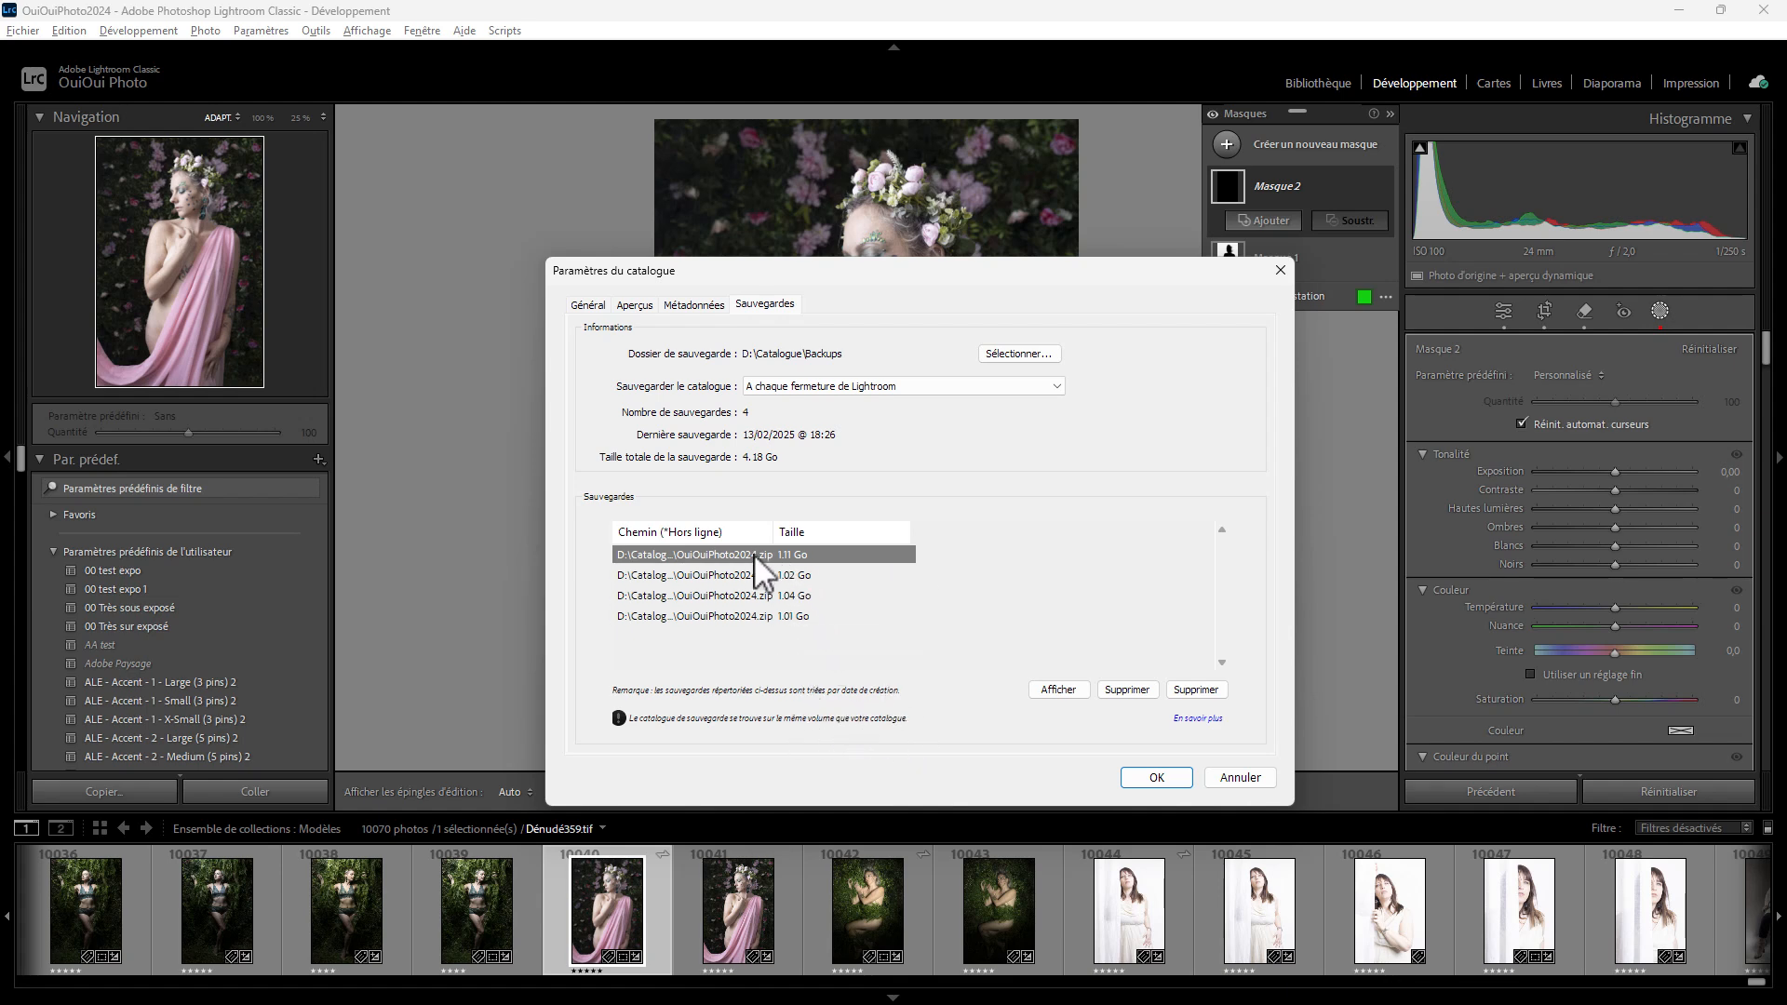
left_click(761, 618)
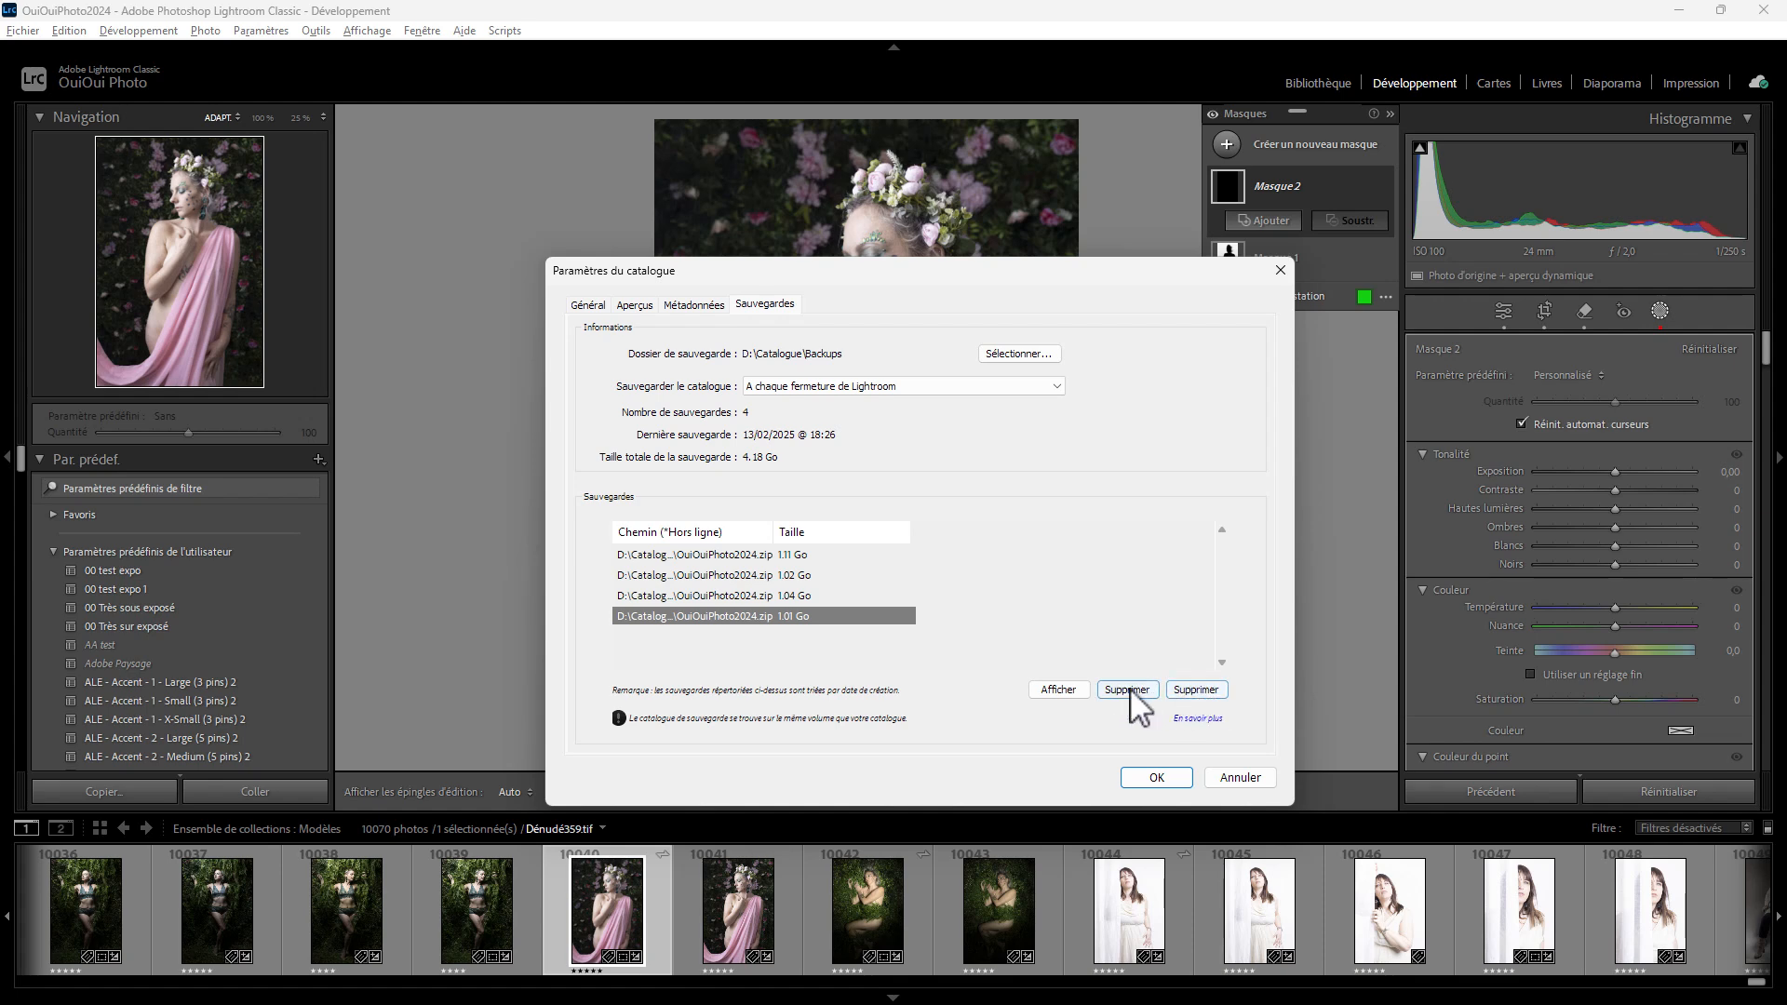
left_click(1197, 691)
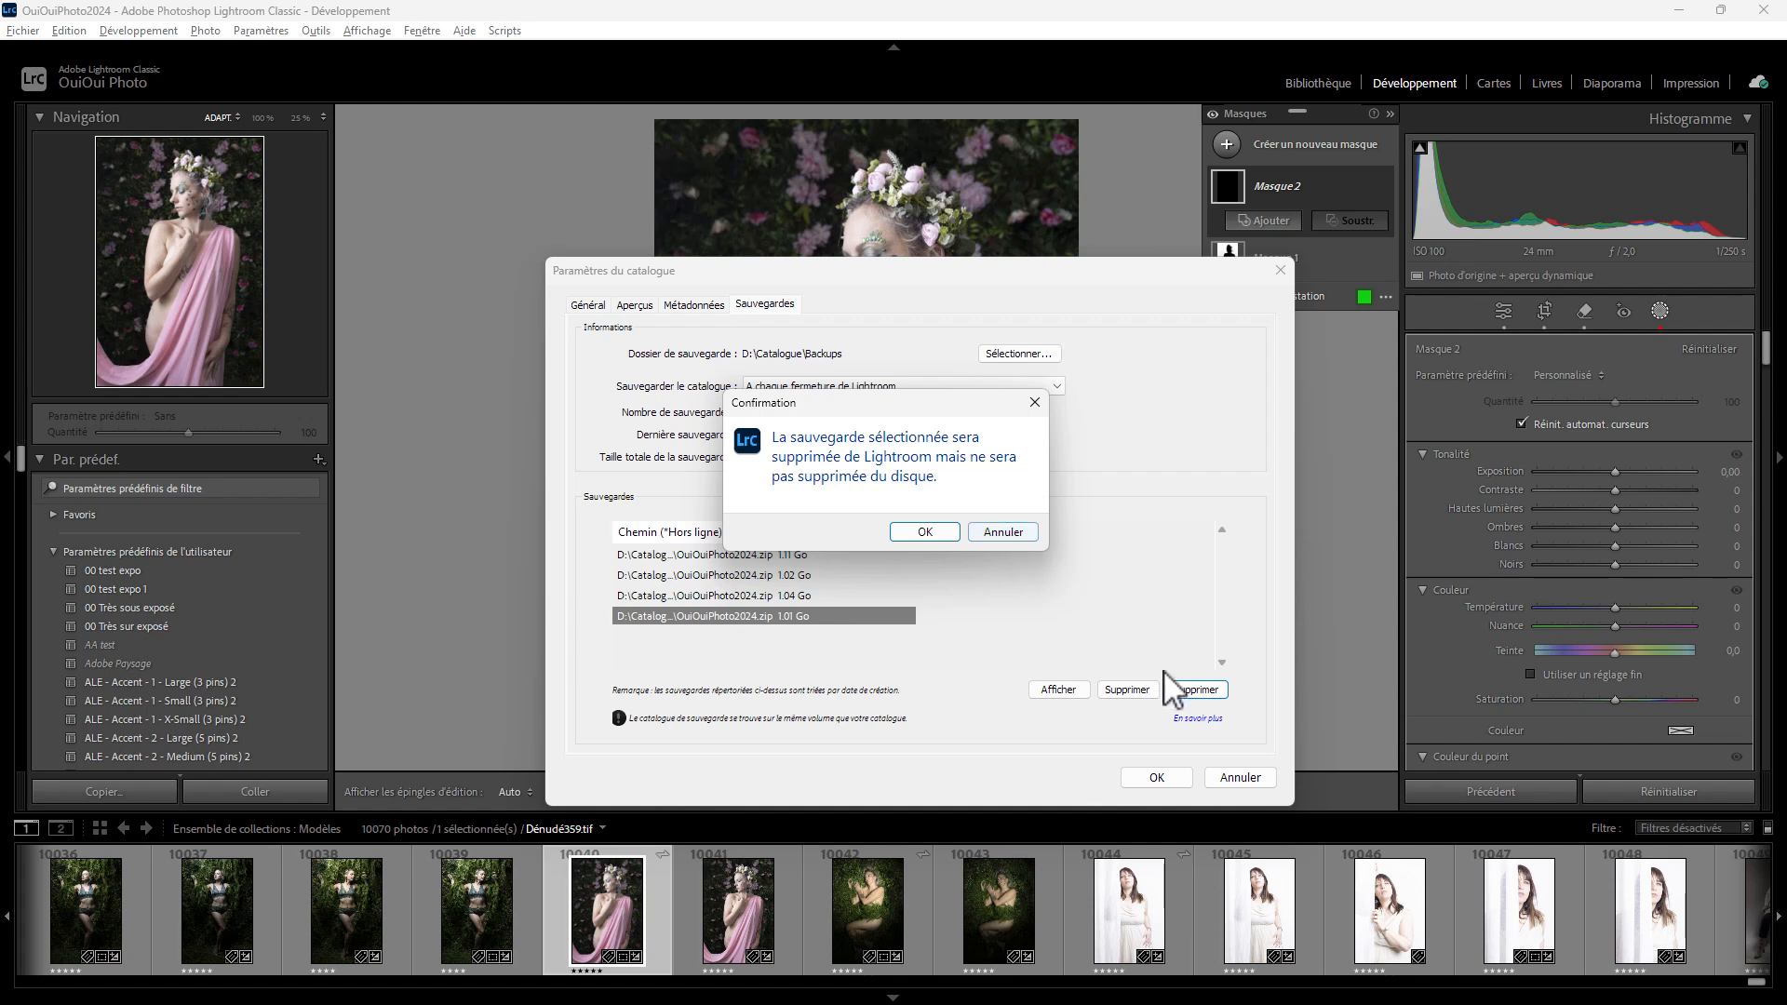
left_click(998, 530)
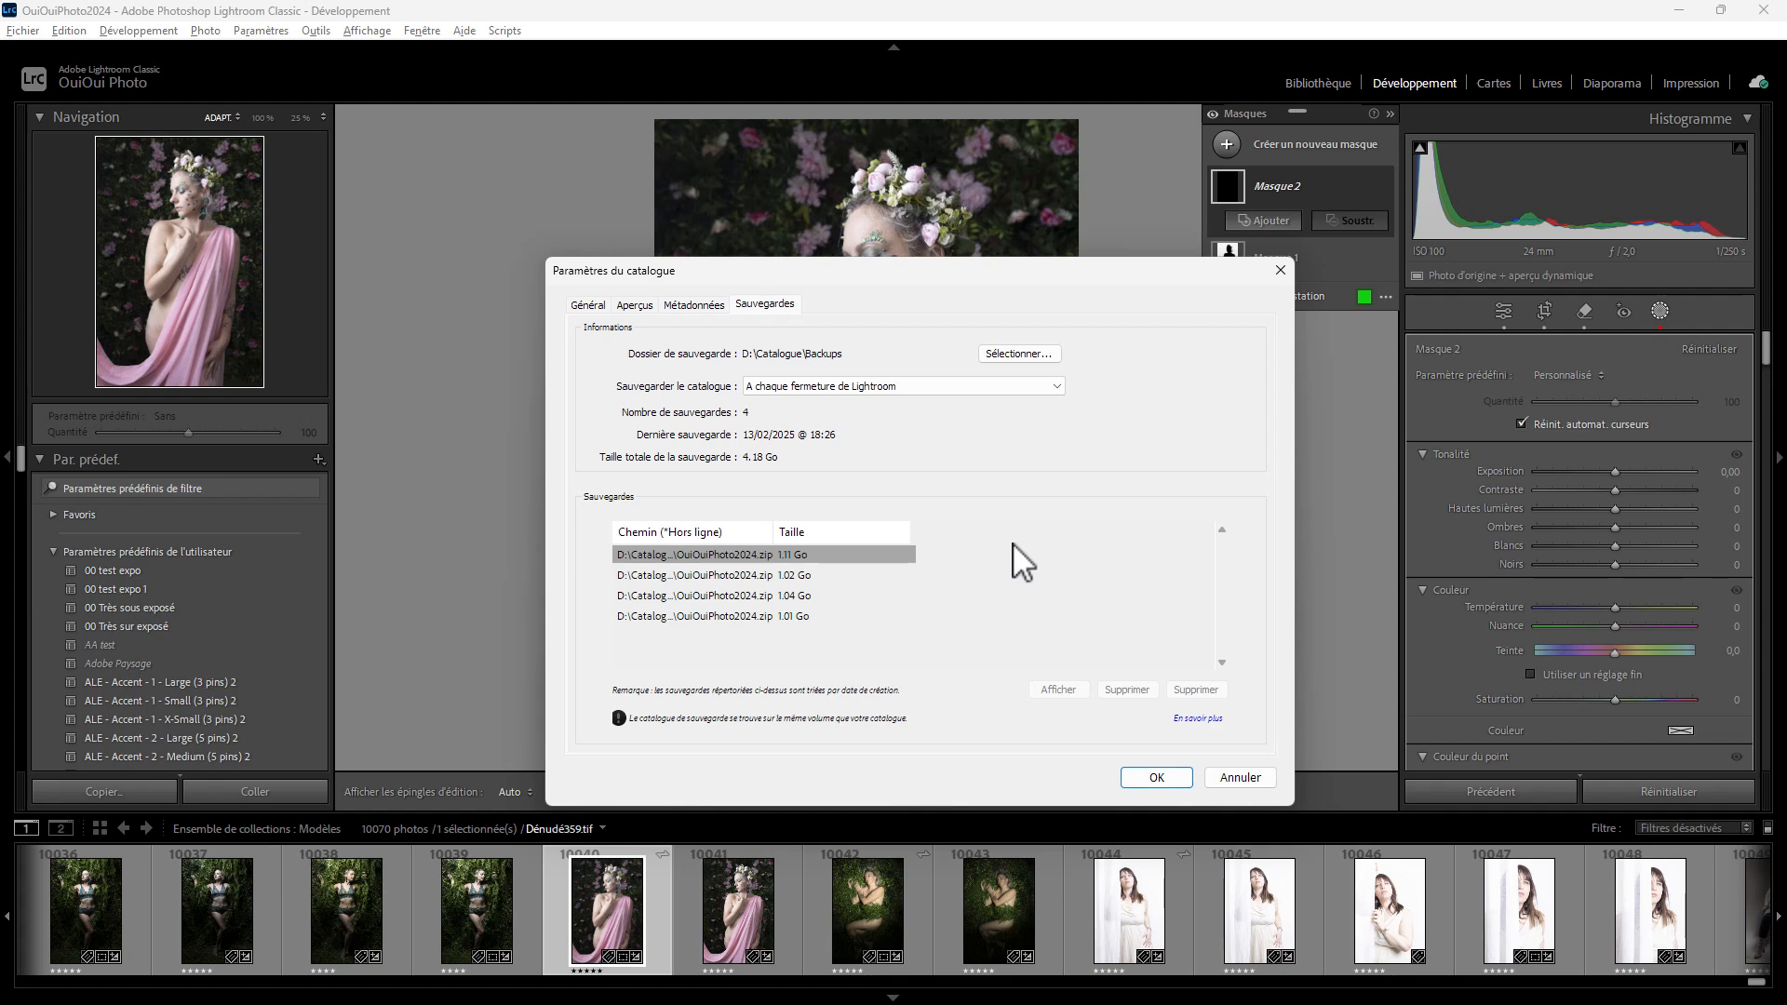
- Delete the 1.01 Go catalogue backup permanently and confirm the deletion
left_click(870, 615)
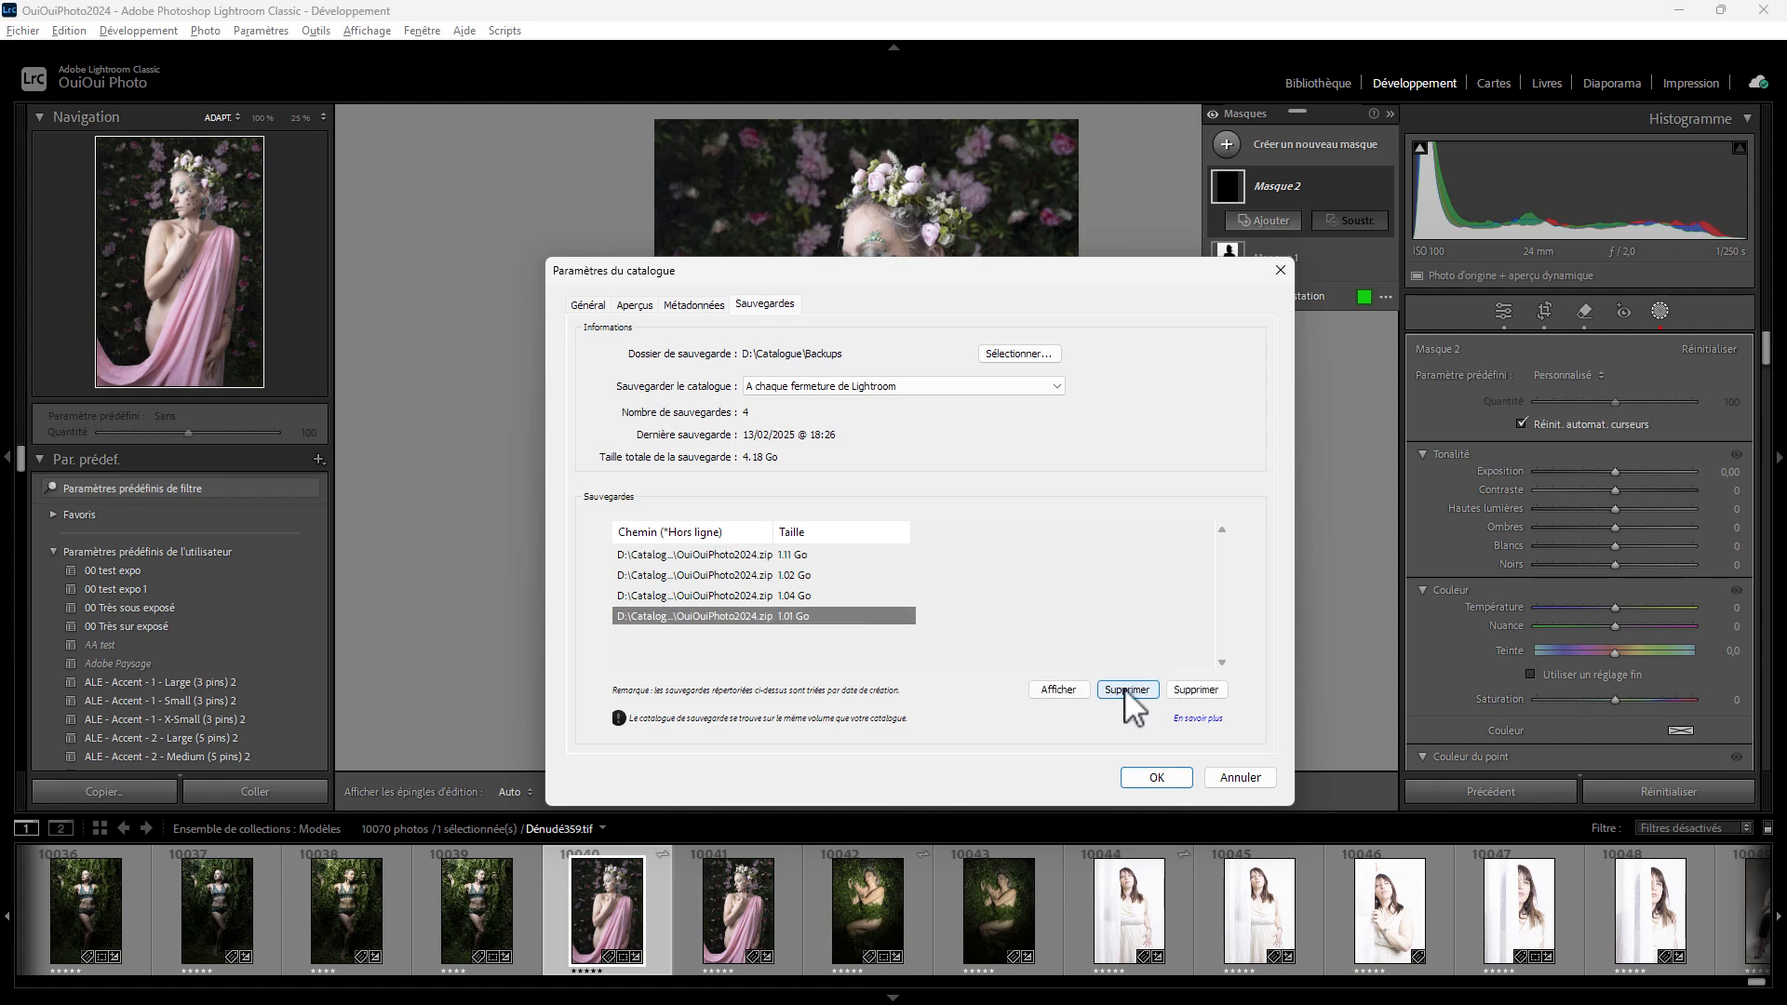
left_click(1126, 691)
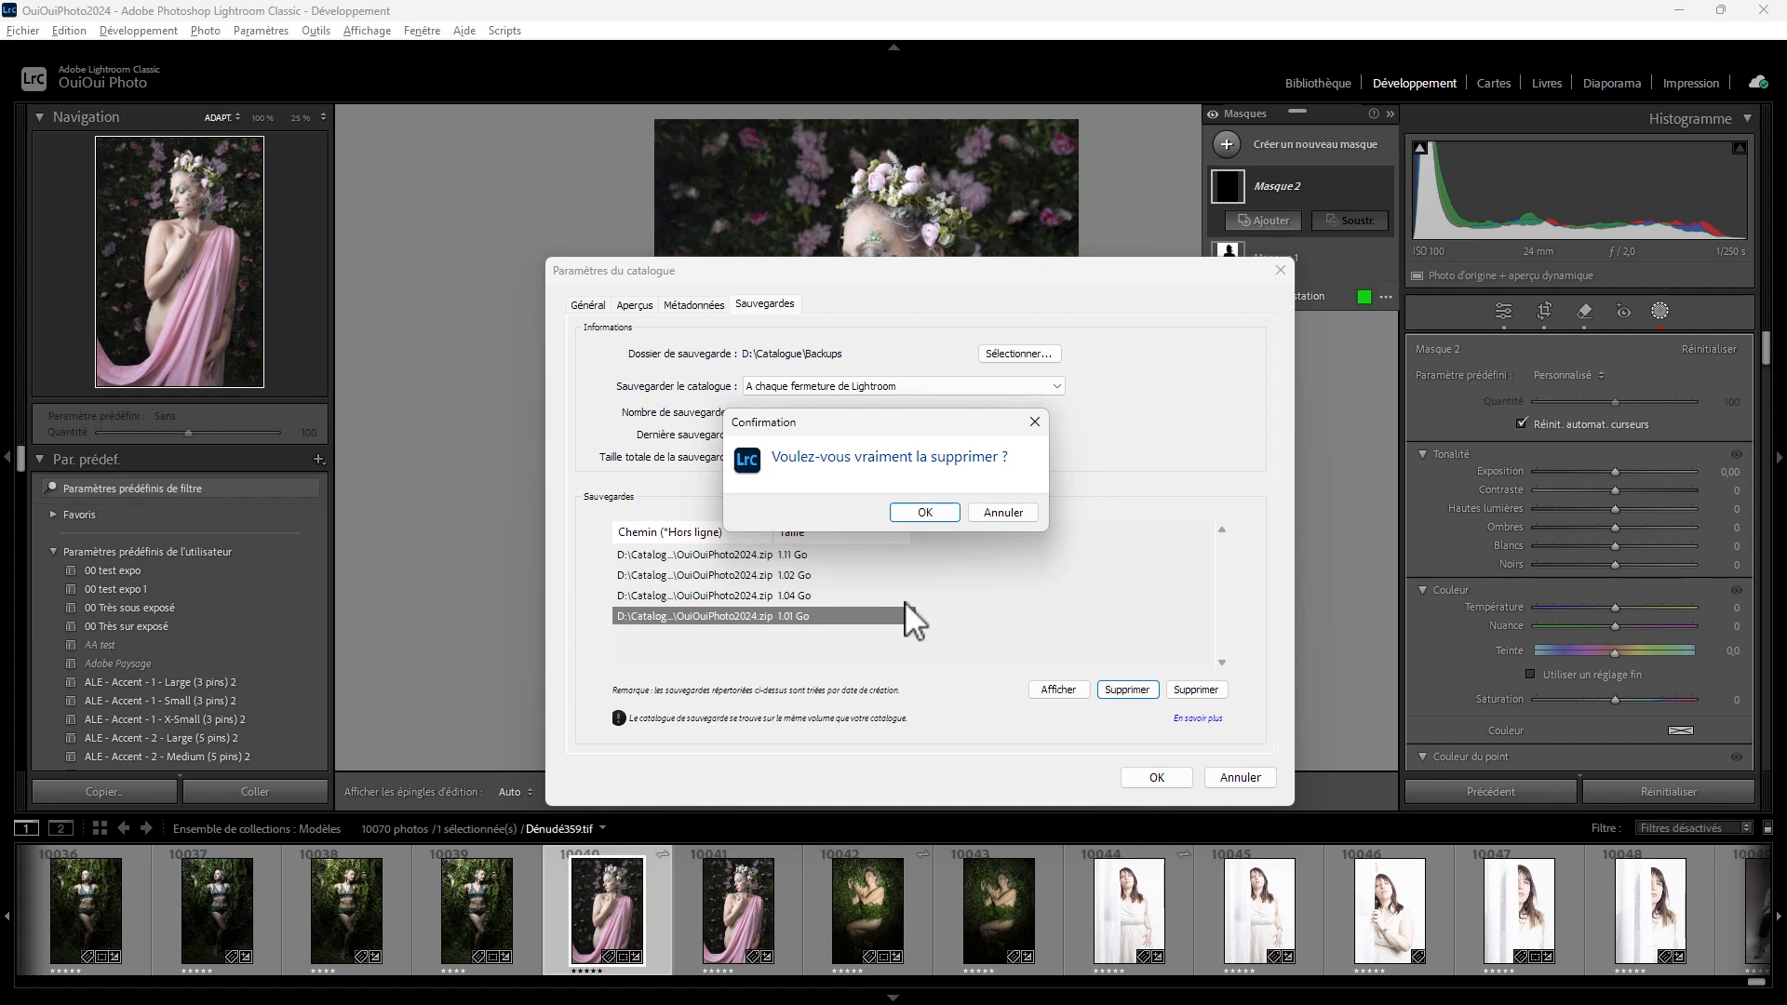
left_click(952, 512)
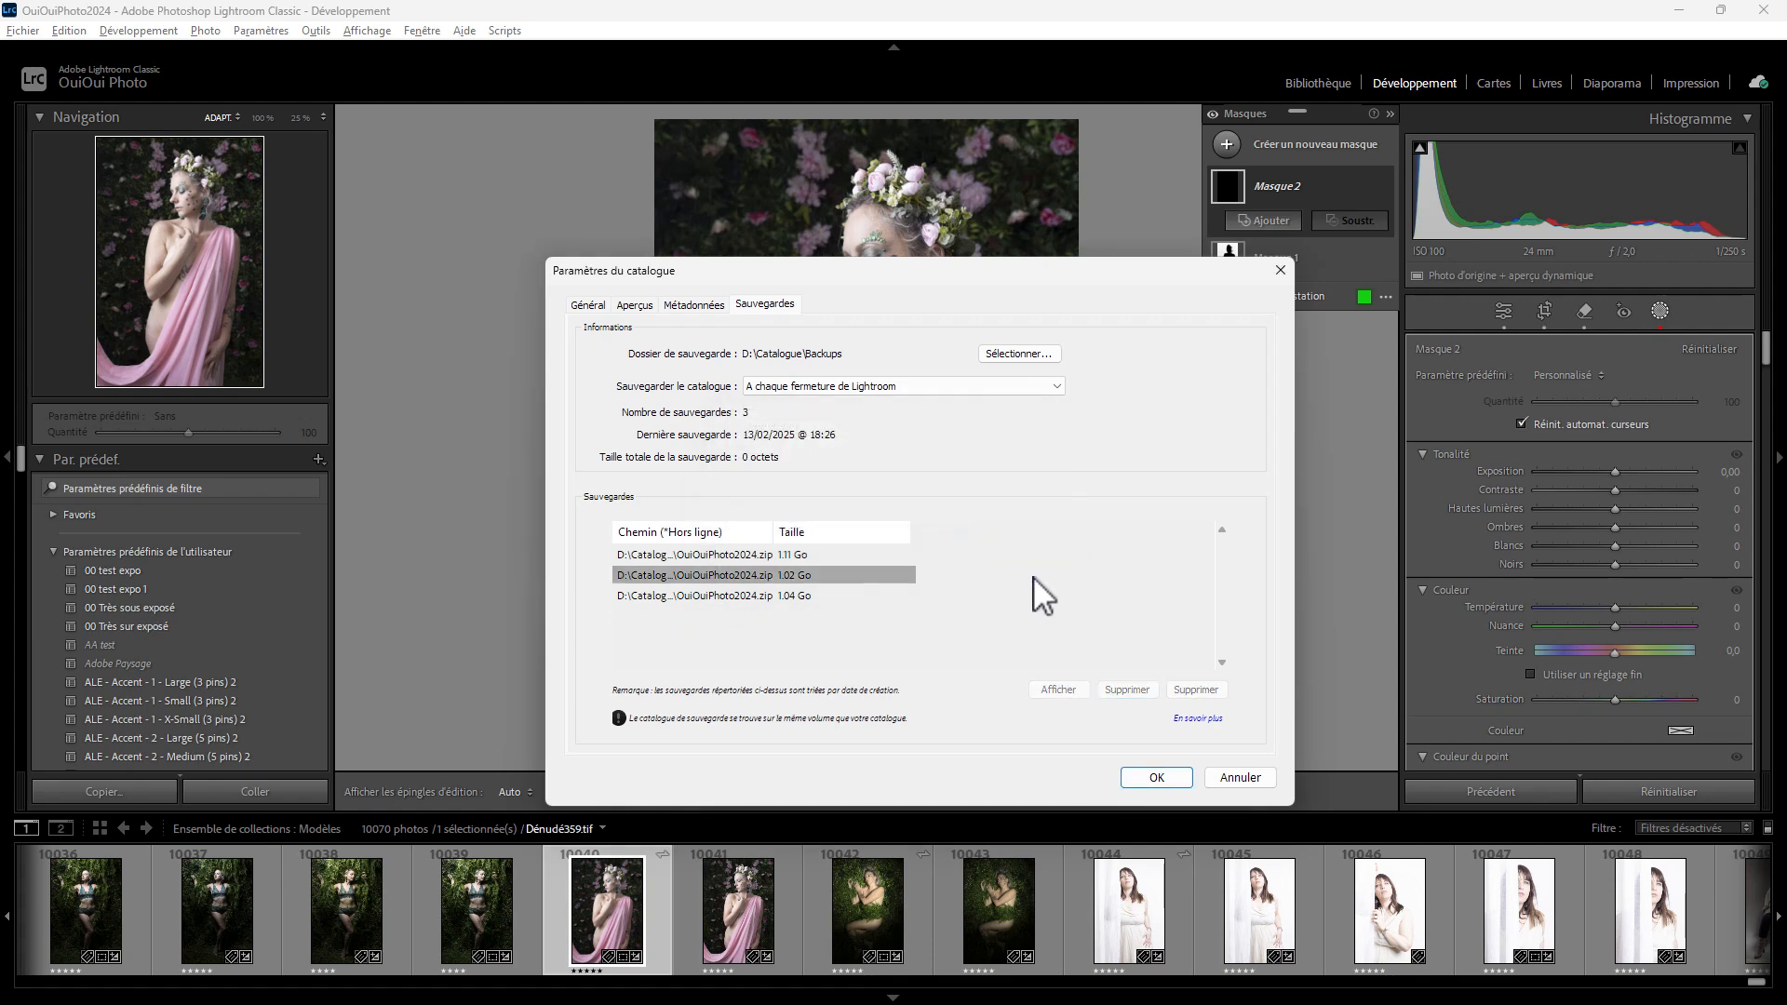
- Remove the 1.04 Go backup from Lightroom's list only, keeping its file on disk
left_click(767, 597)
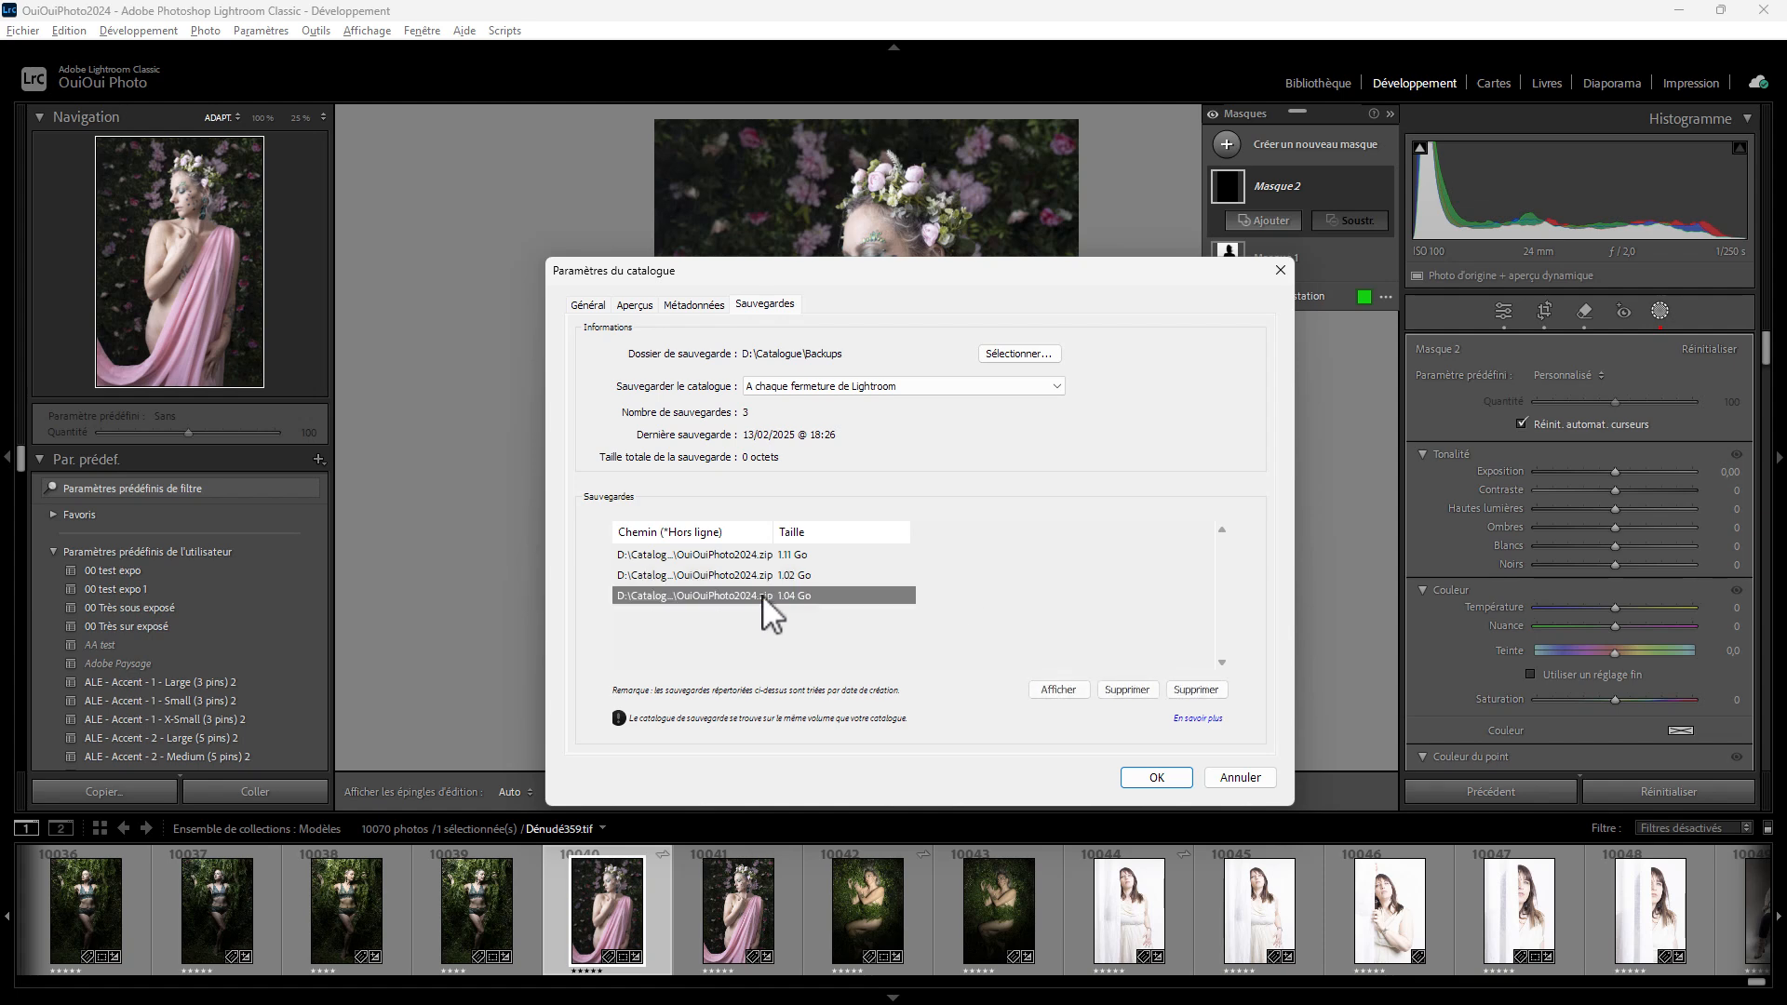
left_click(1196, 689)
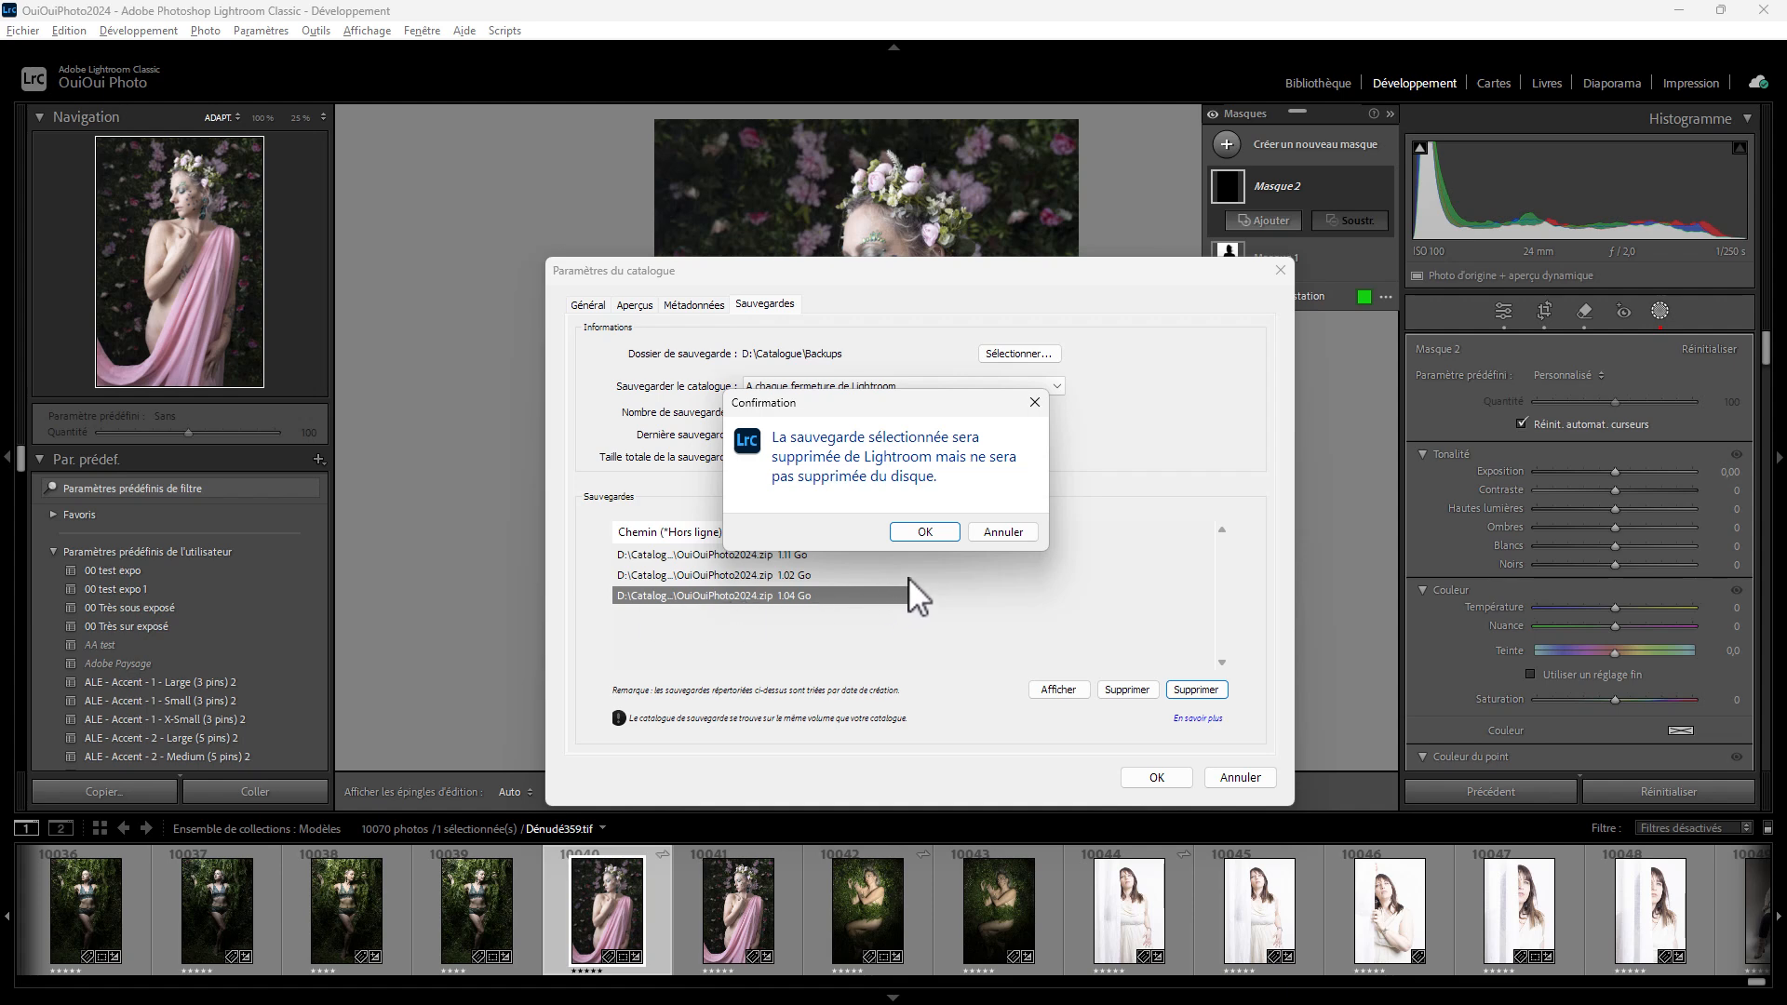
left_click(924, 531)
- Compare the backups still listed in the catalogue settings with the folders in D:\Catalogue\Backups in File Explorer
left_click(707, 574)
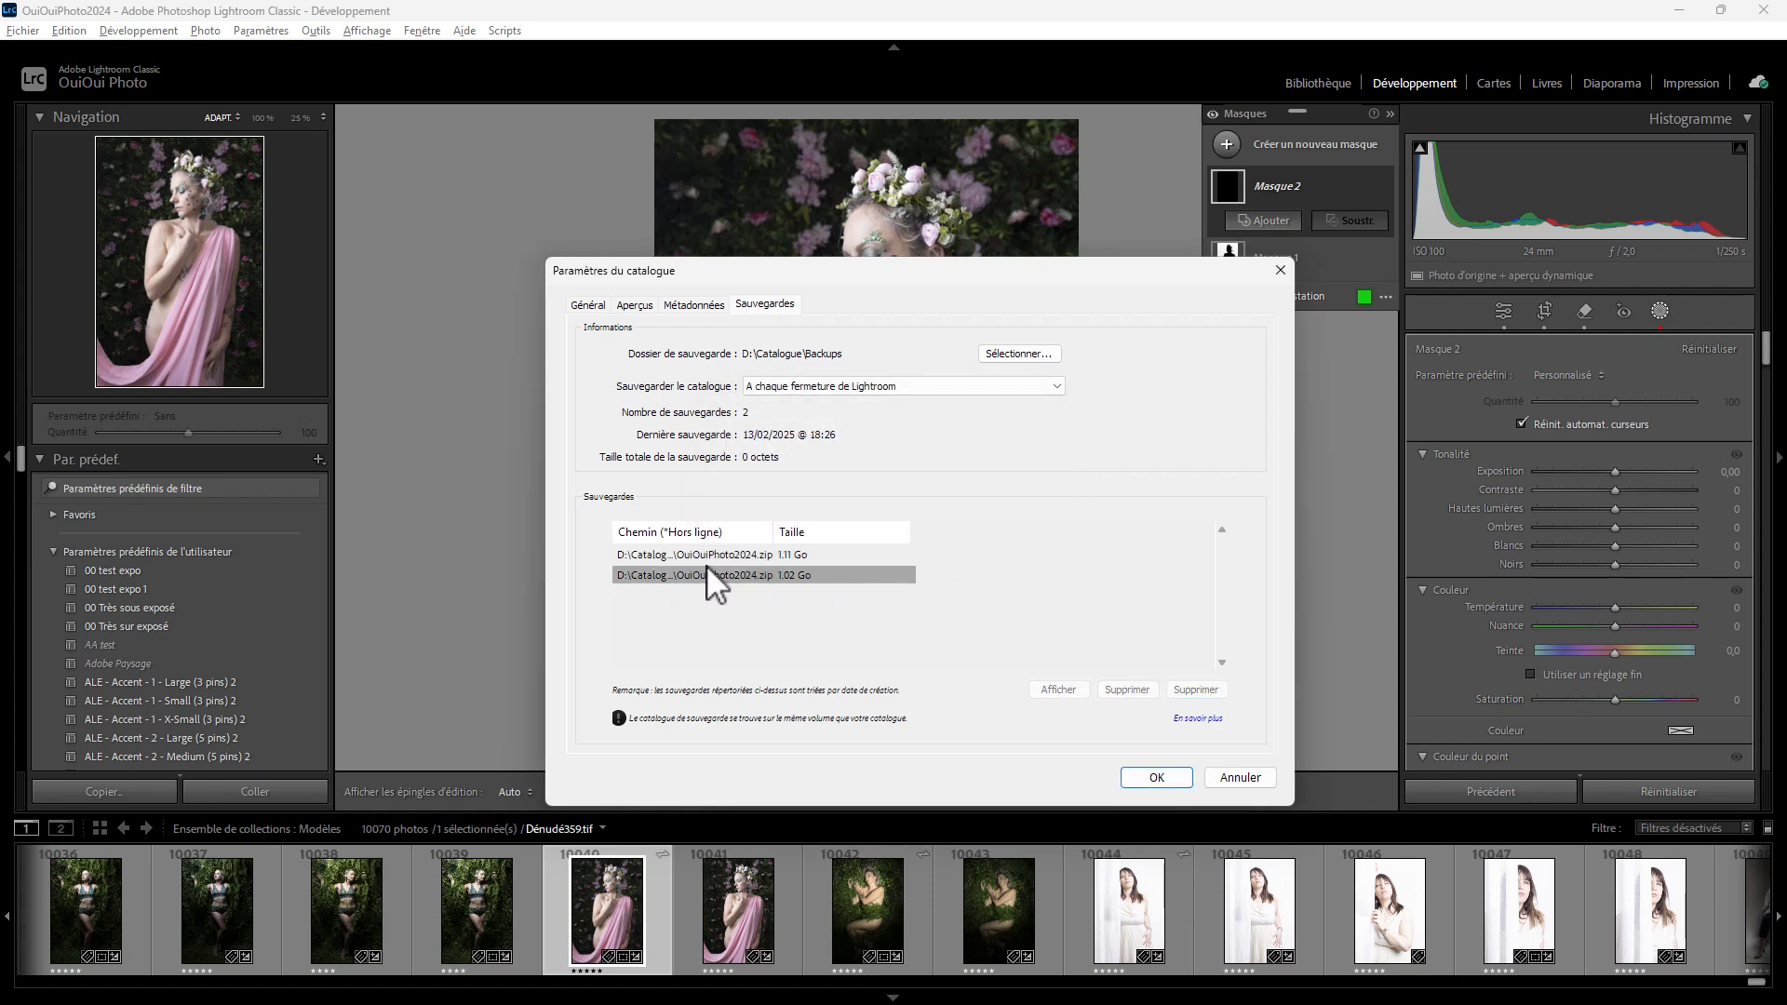
left_click(645, 554)
left_click(749, 575)
key("alt+Tab")
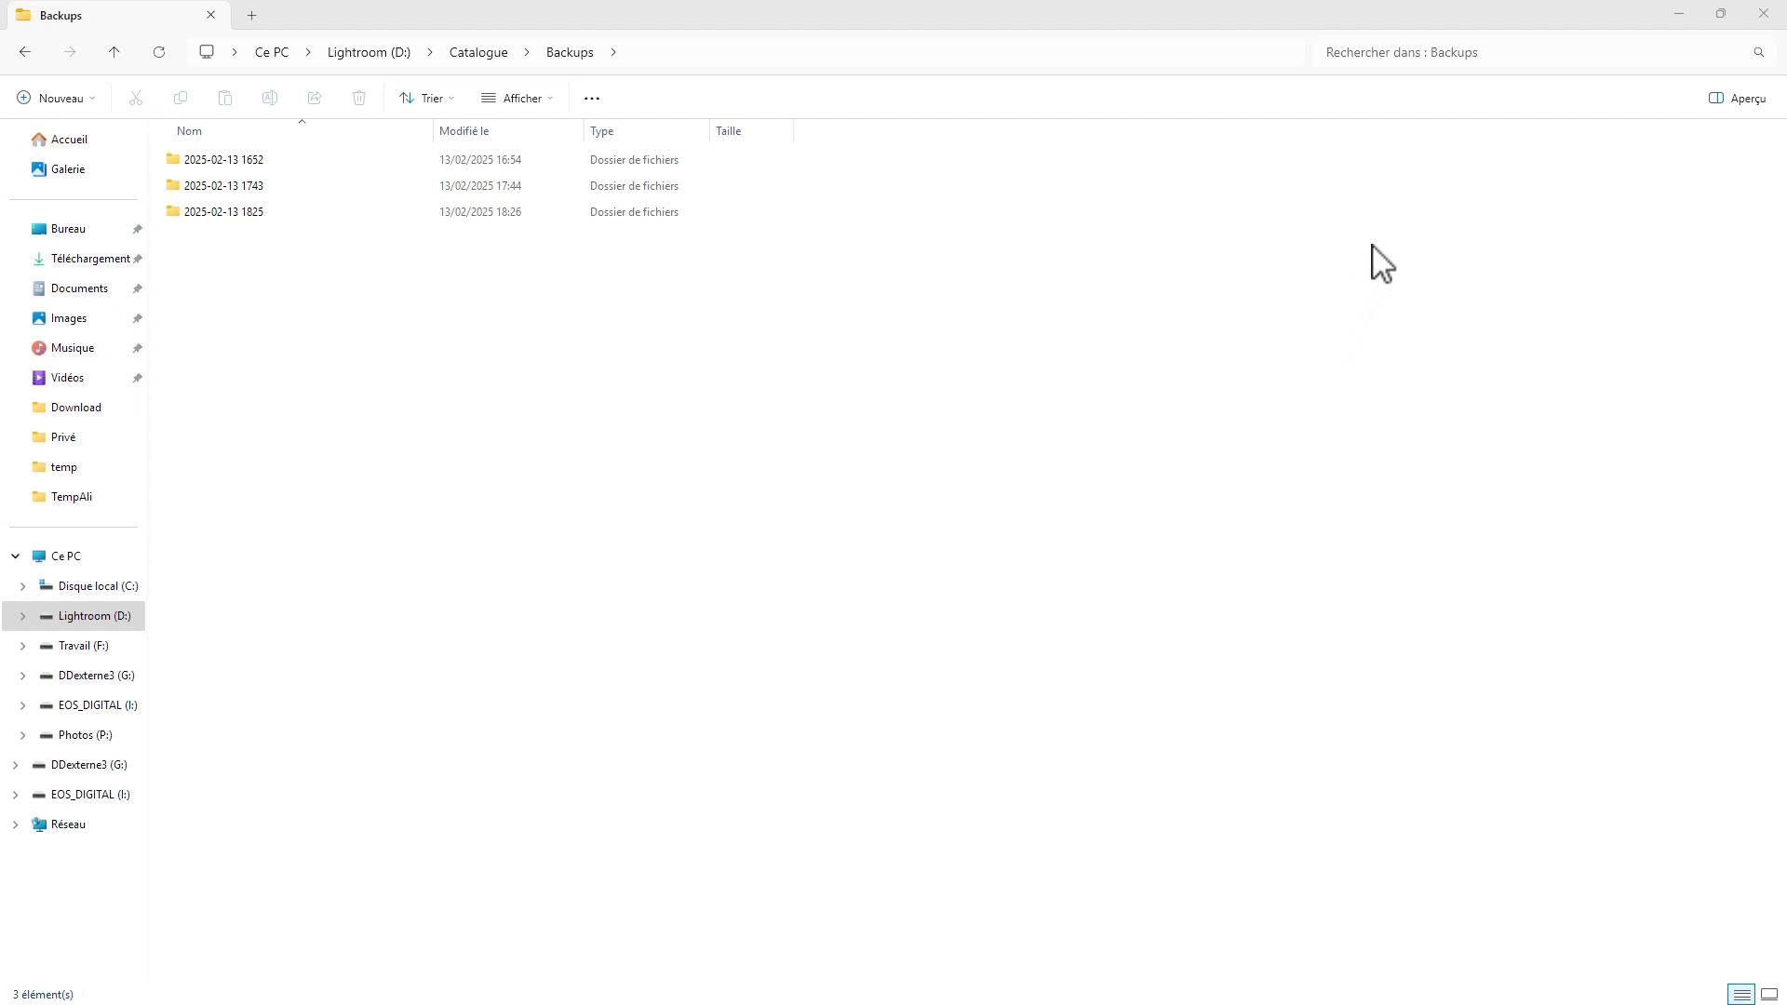
key("alt+Tab")
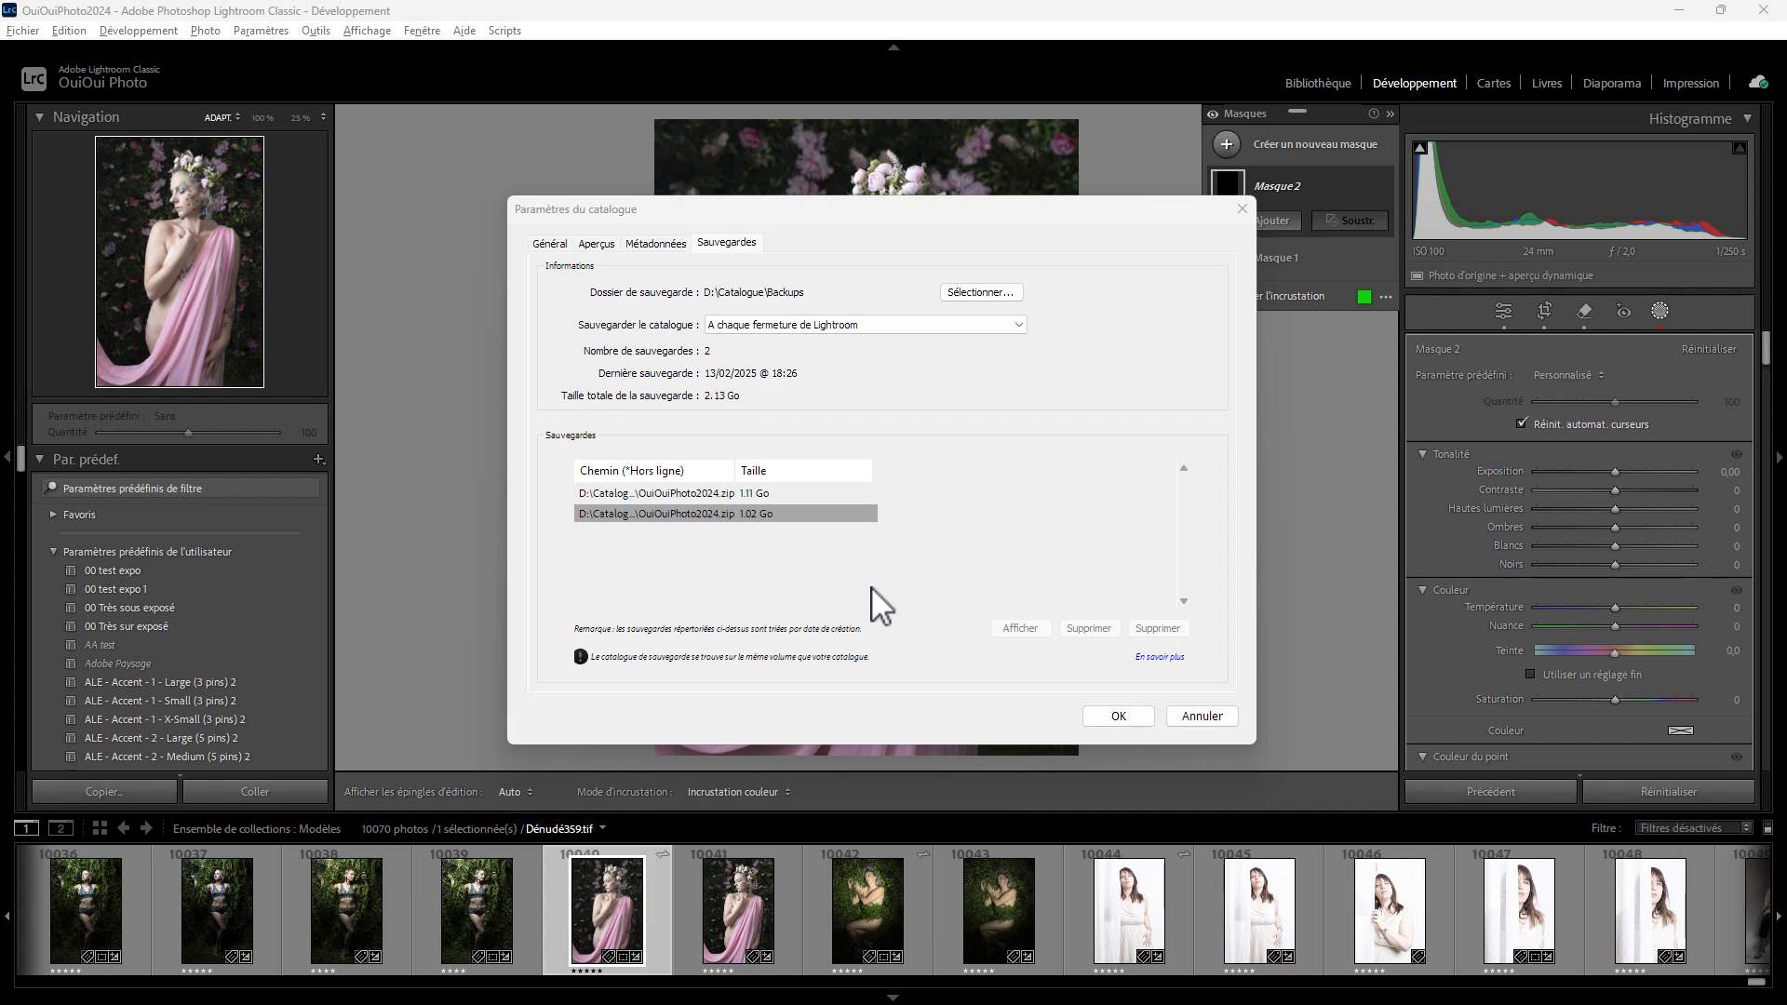
left_click(872, 589)
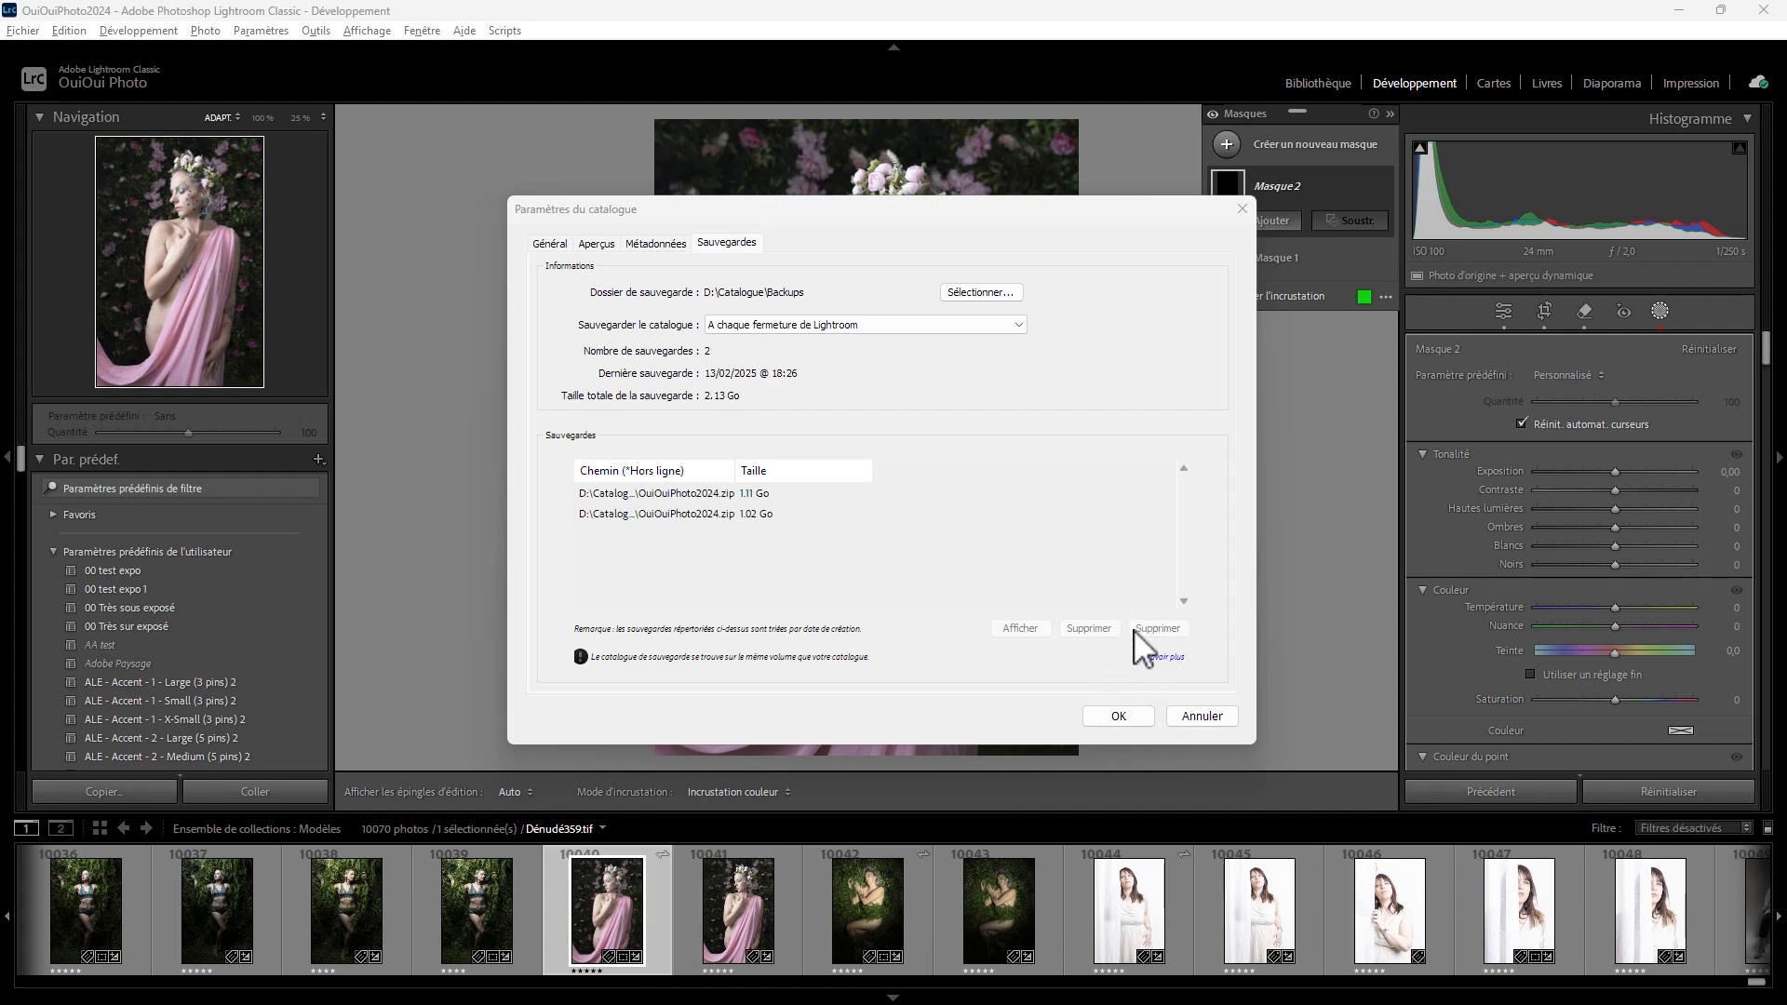